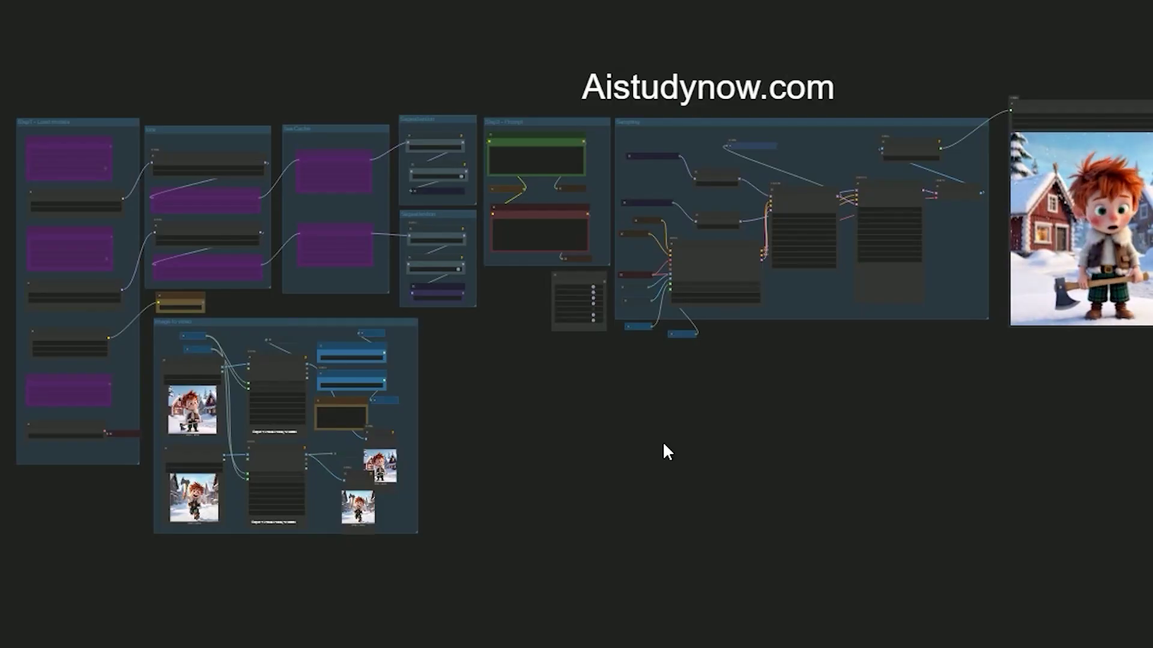
Examine the First Frame and Laste Frame image loaders with their resize nodes in the Image to video group
{"action": "left_click_drag", "start_coordinate": [589, 408], "coordinate": [939, 432]}
{"action": "scroll", "coordinate": [803, 450], "scroll_direction": "up", "scroll_amount": 5}
{"action": "left_click_drag", "start_coordinate": [803, 450], "coordinate": [1150, 292]}
{"action": "scroll", "coordinate": [990, 410], "scroll_direction": "up", "scroll_amount": 6}
{"action": "scroll", "coordinate": [1140, 336], "scroll_direction": "up", "scroll_amount": 2}
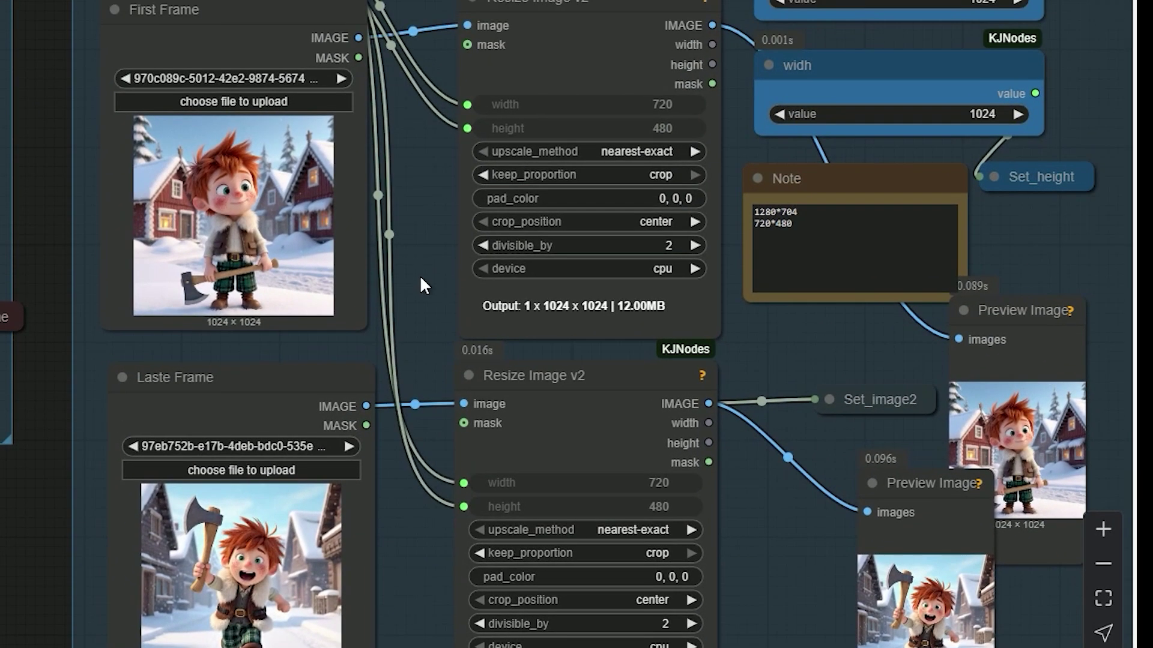
{"action": "left_click_drag", "start_coordinate": [421, 277], "coordinate": [418, 235]}
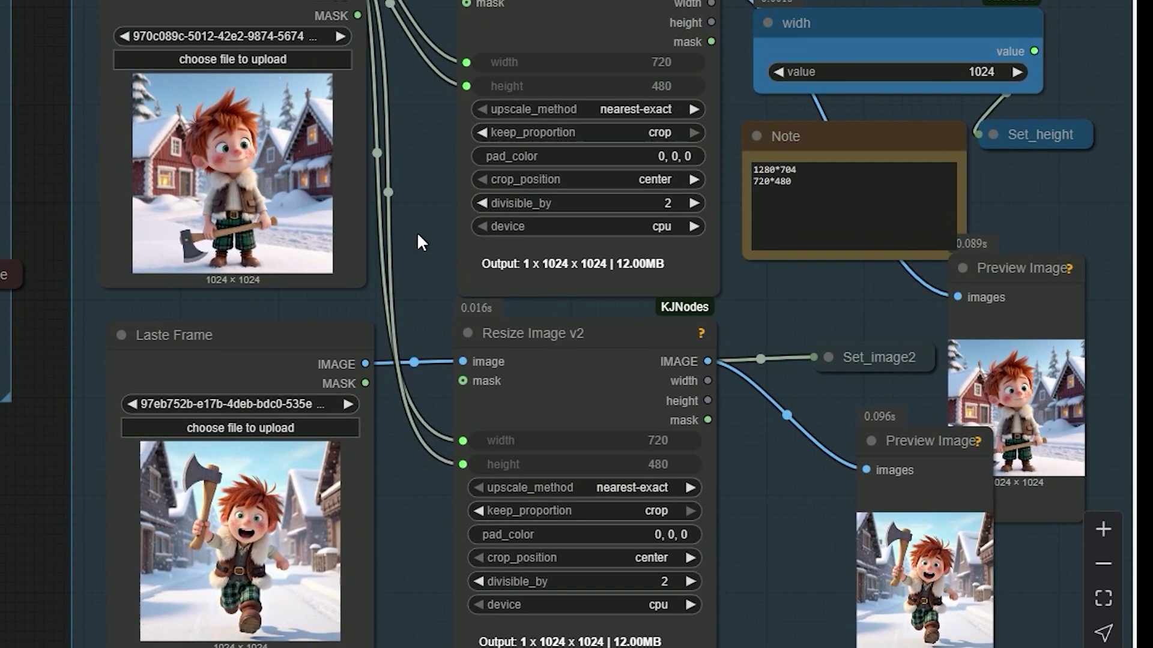
{"action": "left_click", "coordinate": [232, 174]}
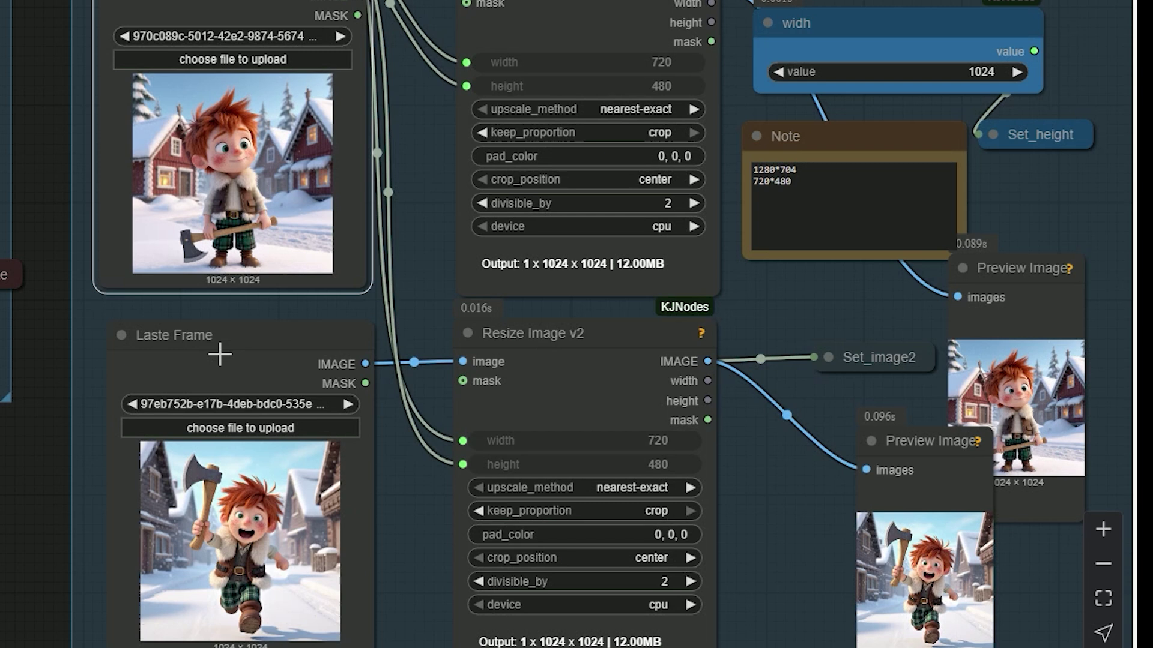
{"action": "left_click", "coordinate": [219, 349]}
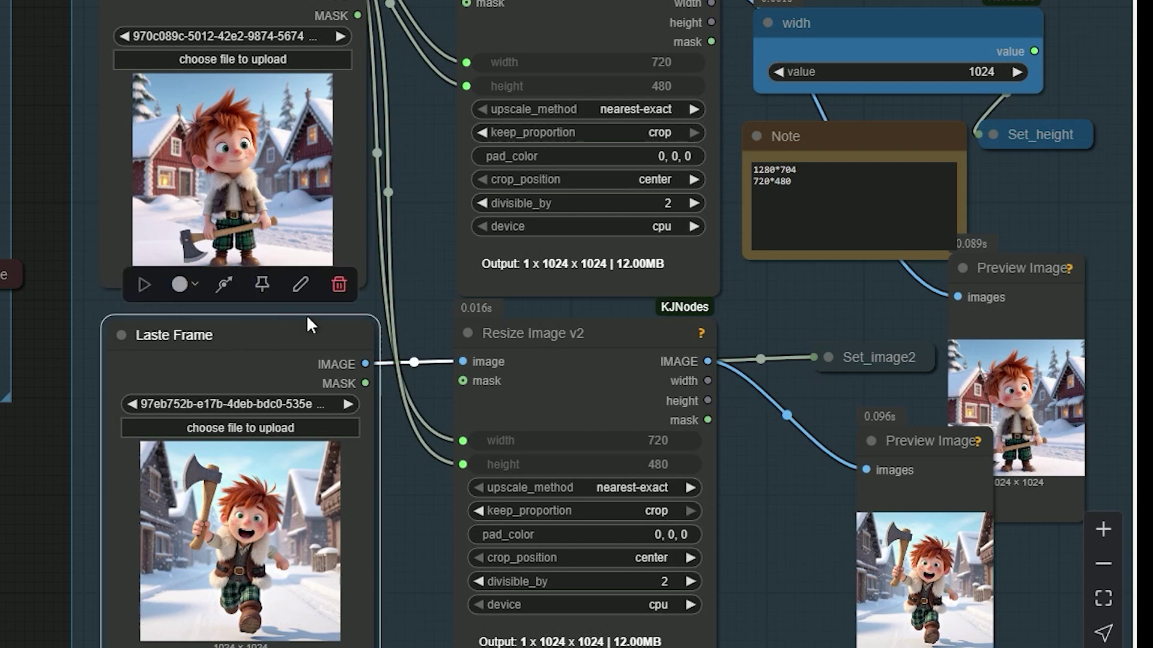
{"action": "scroll", "coordinate": [401, 259], "scroll_direction": "down", "scroll_amount": 1}
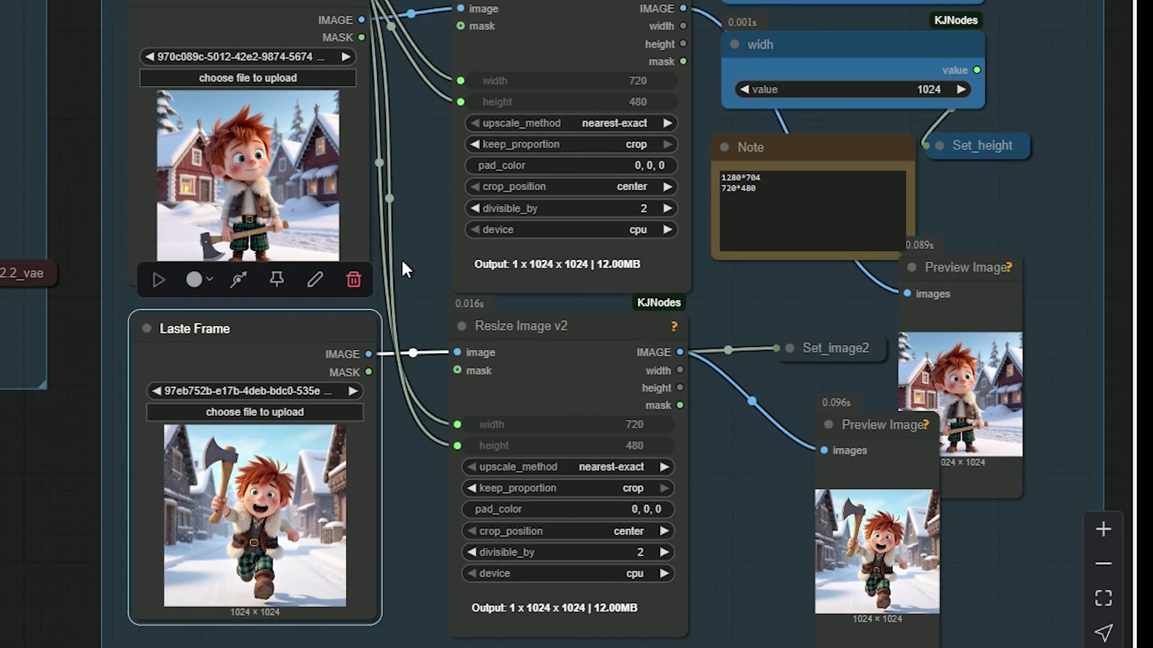
Inspect the start_image and end_image connections on the WanFirstLastFrameToVideo node in the Sampling group
{"action": "scroll", "coordinate": [401, 259], "scroll_direction": "down", "scroll_amount": 3}
{"action": "left_click_drag", "start_coordinate": [803, 226], "coordinate": [106, 499]}
{"action": "left_click_drag", "start_coordinate": [931, 45], "coordinate": [357, 233]}
{"action": "scroll", "coordinate": [358, 234], "scroll_direction": "up", "scroll_amount": 5}
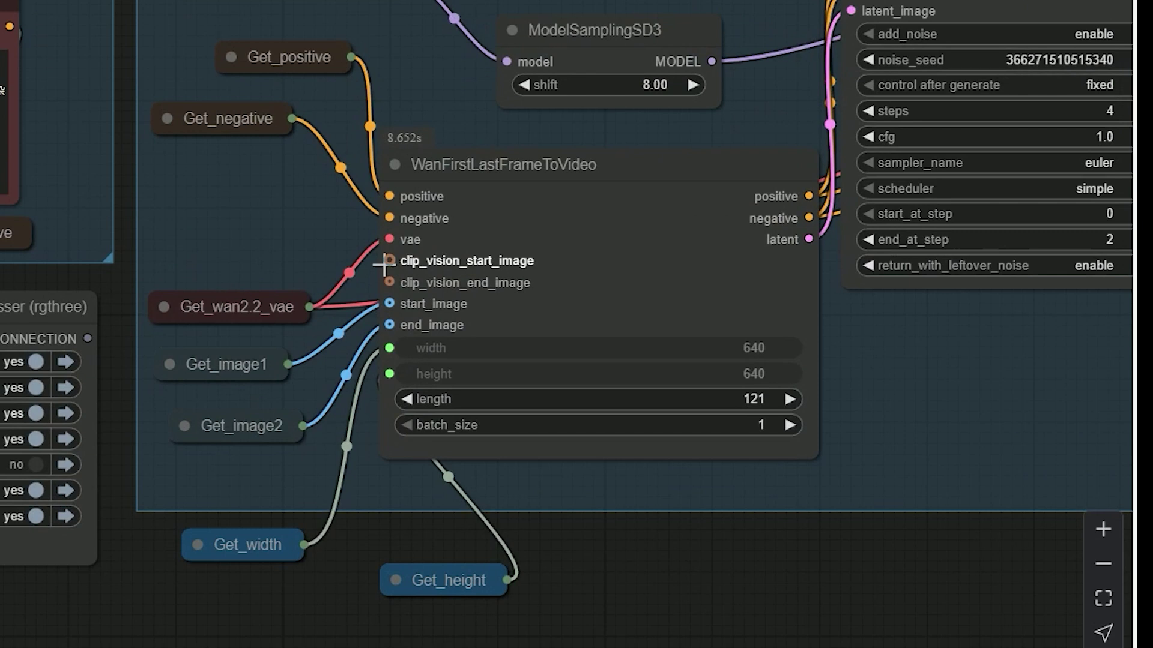
{"action": "scroll", "coordinate": [385, 273], "scroll_direction": "up", "scroll_amount": 4}
{"action": "left_click_drag", "start_coordinate": [355, 300], "coordinate": [262, 246]}
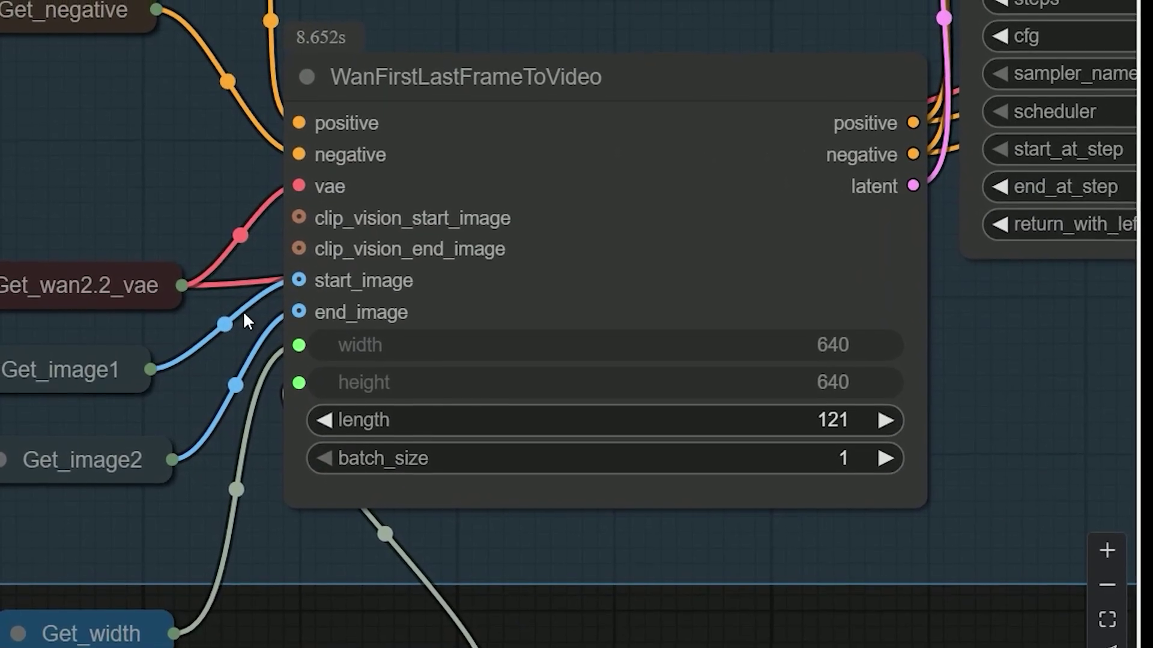
{"action": "scroll", "coordinate": [237, 316], "scroll_direction": "down", "scroll_amount": 2}
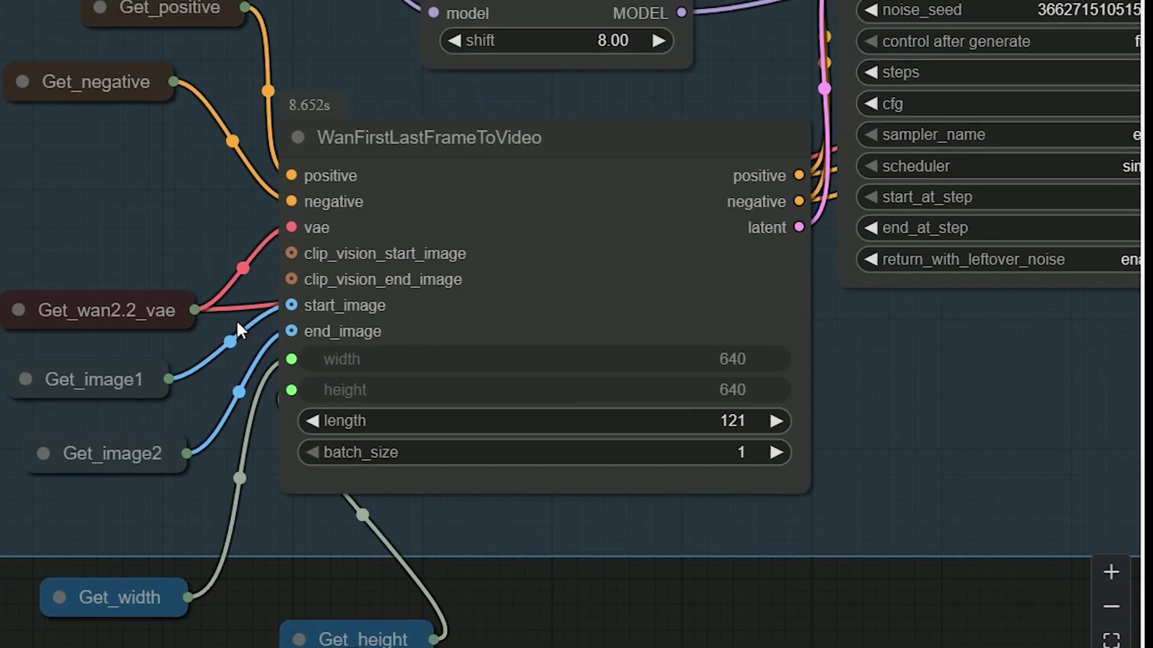
{"action": "scroll", "coordinate": [236, 319], "scroll_direction": "down", "scroll_amount": 6}
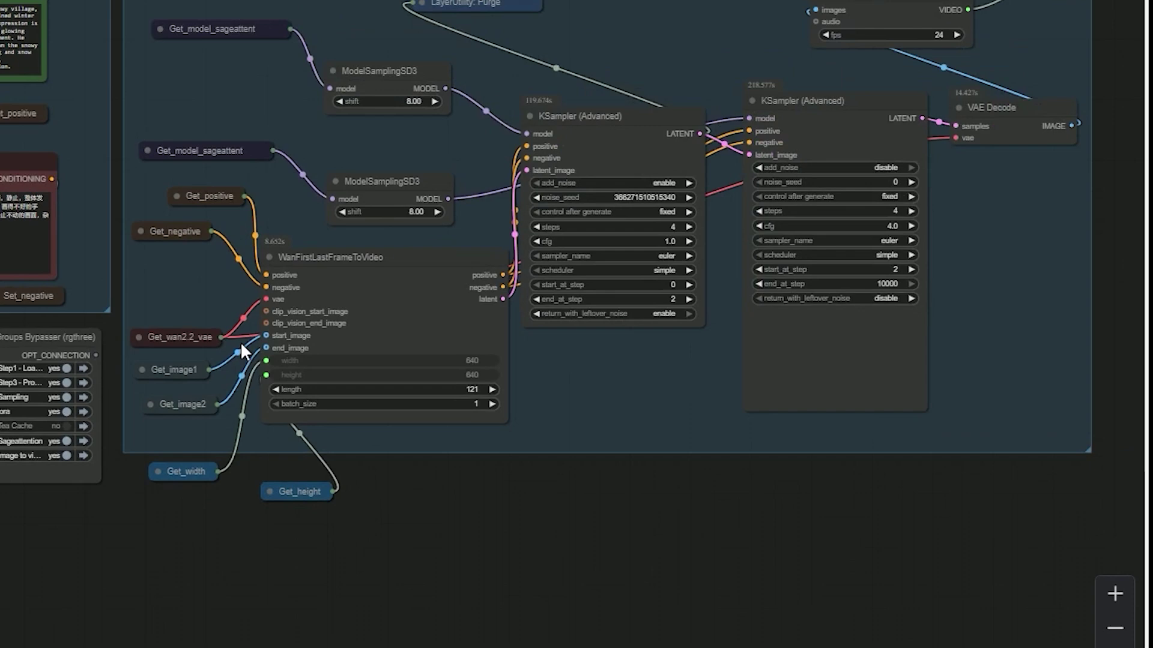
Review the KSampler (Advanced) nodes of the Sampling group and the generated video preview at the workflow's end
{"action": "scroll", "coordinate": [240, 350], "scroll_direction": "down", "scroll_amount": 1}
{"action": "left_click_drag", "start_coordinate": [720, 375], "coordinate": [701, 397]}
{"action": "left_click_drag", "start_coordinate": [497, 503], "coordinate": [405, 539]}
{"action": "scroll", "coordinate": [76, 528], "scroll_direction": "down", "scroll_amount": 2}
{"action": "left_click_drag", "start_coordinate": [506, 550], "coordinate": [243, 571]}
{"action": "scroll", "coordinate": [242, 571], "scroll_direction": "up", "scroll_amount": 2}
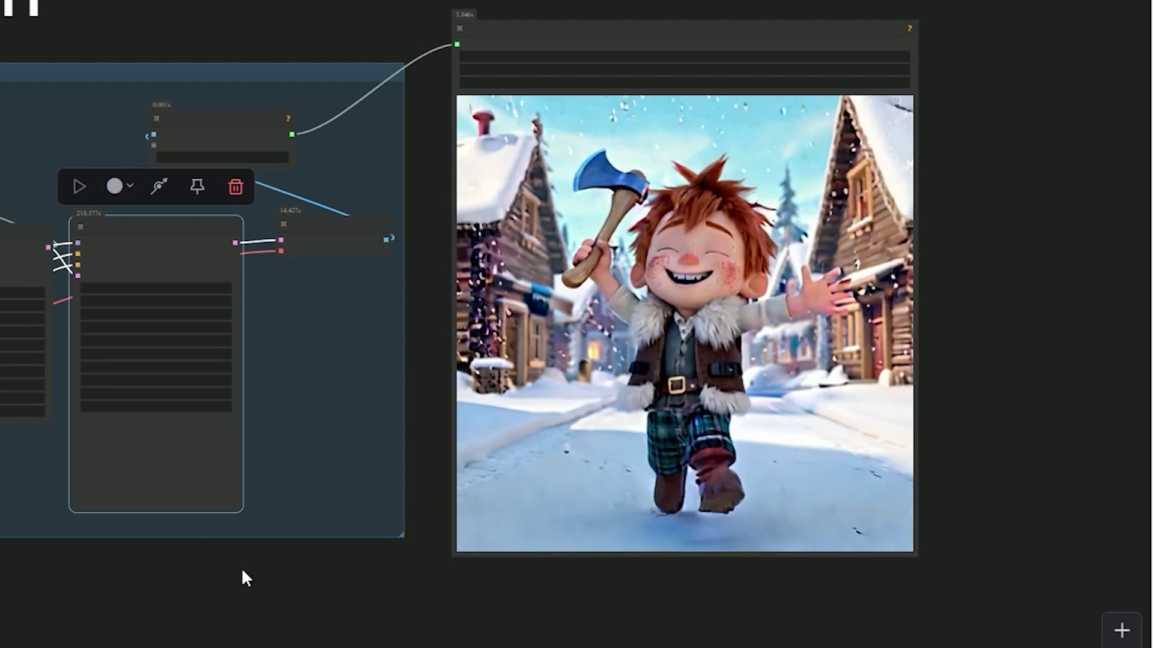
{"action": "scroll", "coordinate": [243, 570], "scroll_direction": "down", "scroll_amount": 3}
{"action": "left_click_drag", "start_coordinate": [243, 570], "coordinate": [624, 570]}
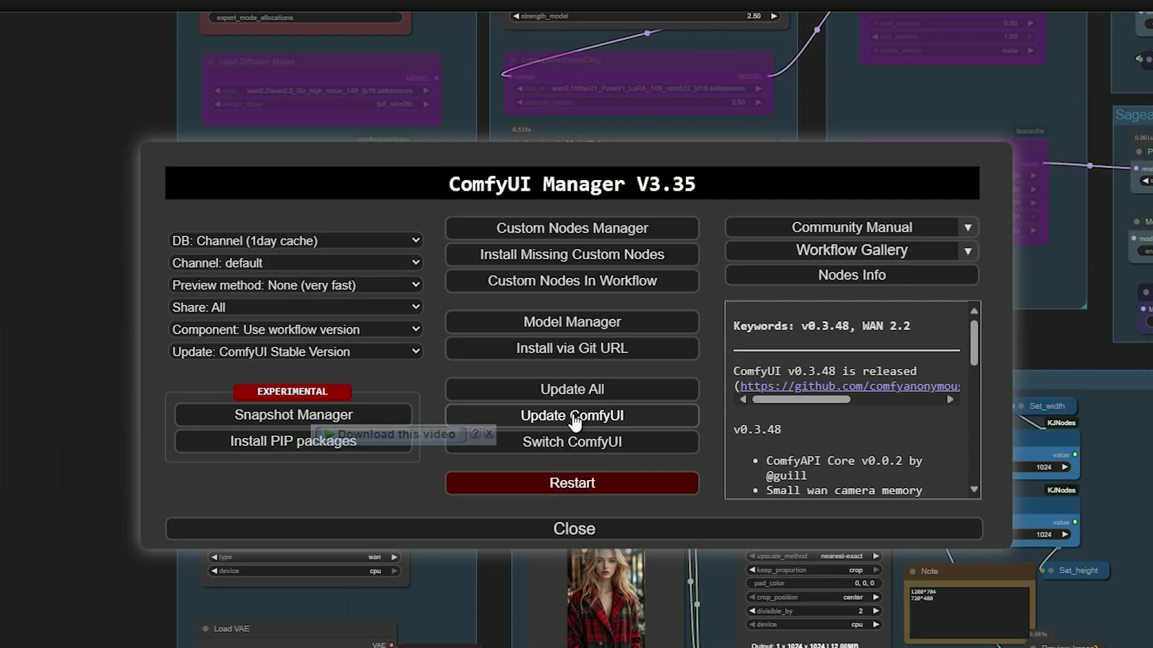
{"action": "left_click", "coordinate": [579, 412]}
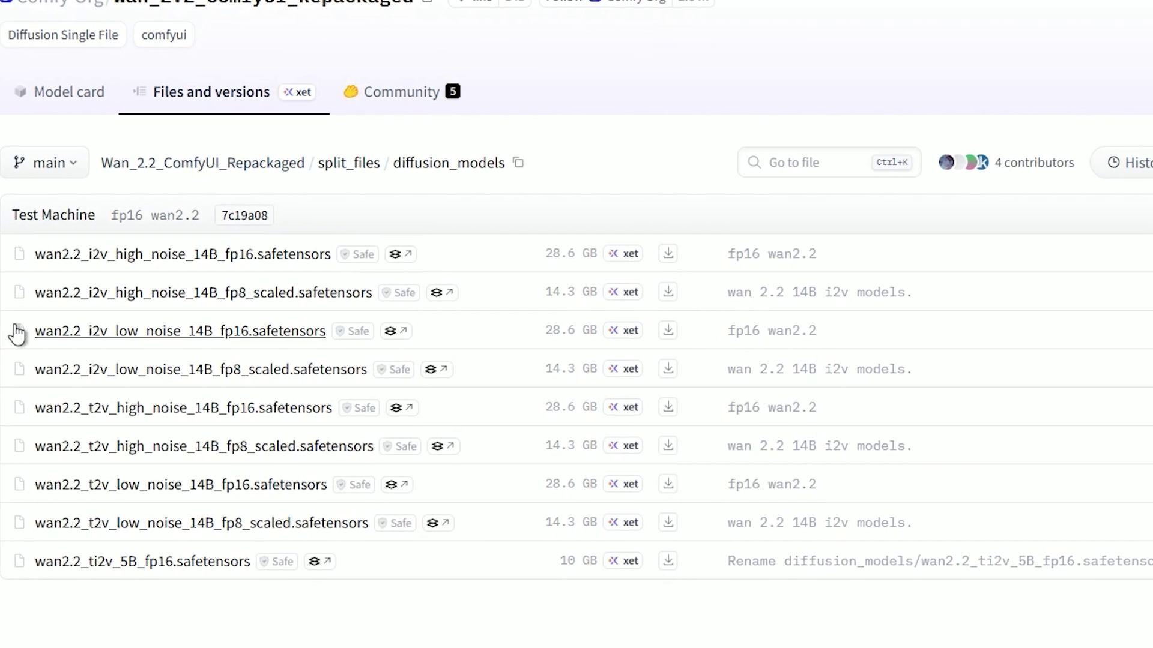
Switch to the Wan_2.2_ComfyUI_Repackaged diffusion_models page and examine the i2v high-noise and low-noise 14B model files
{"action": "left_click_drag", "start_coordinate": [6, 333], "coordinate": [213, 332]}
{"action": "left_click", "coordinate": [6, 333]}
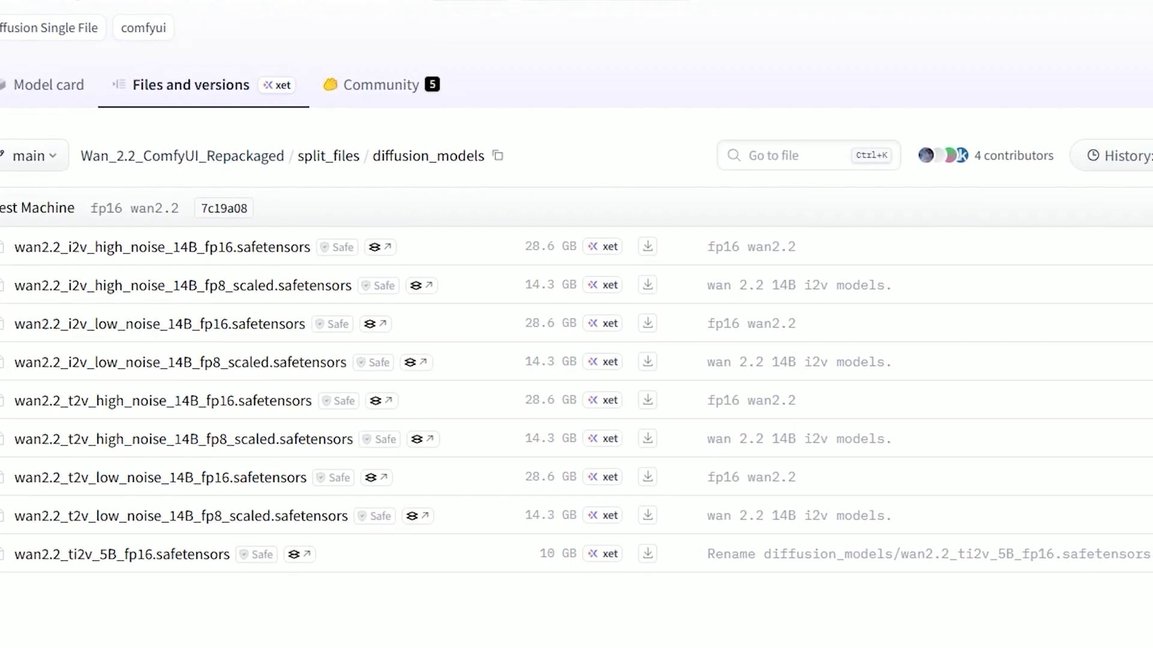
{"action": "left_click_drag", "start_coordinate": [9, 286], "coordinate": [239, 286]}
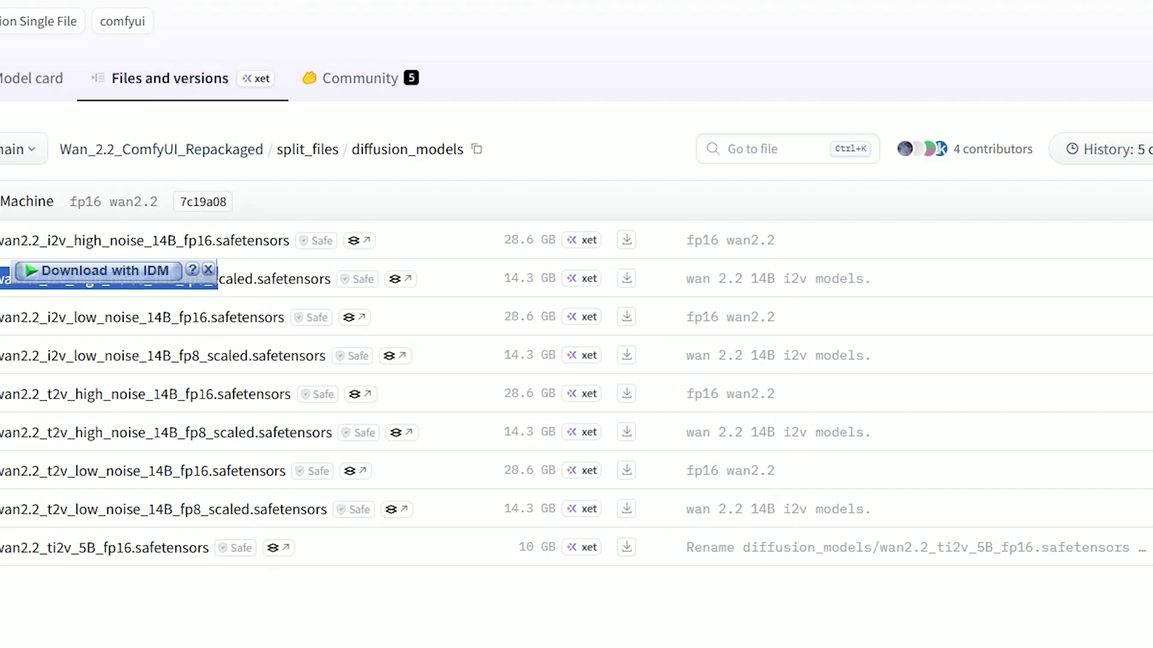
{"action": "left_click", "coordinate": [468, 187]}
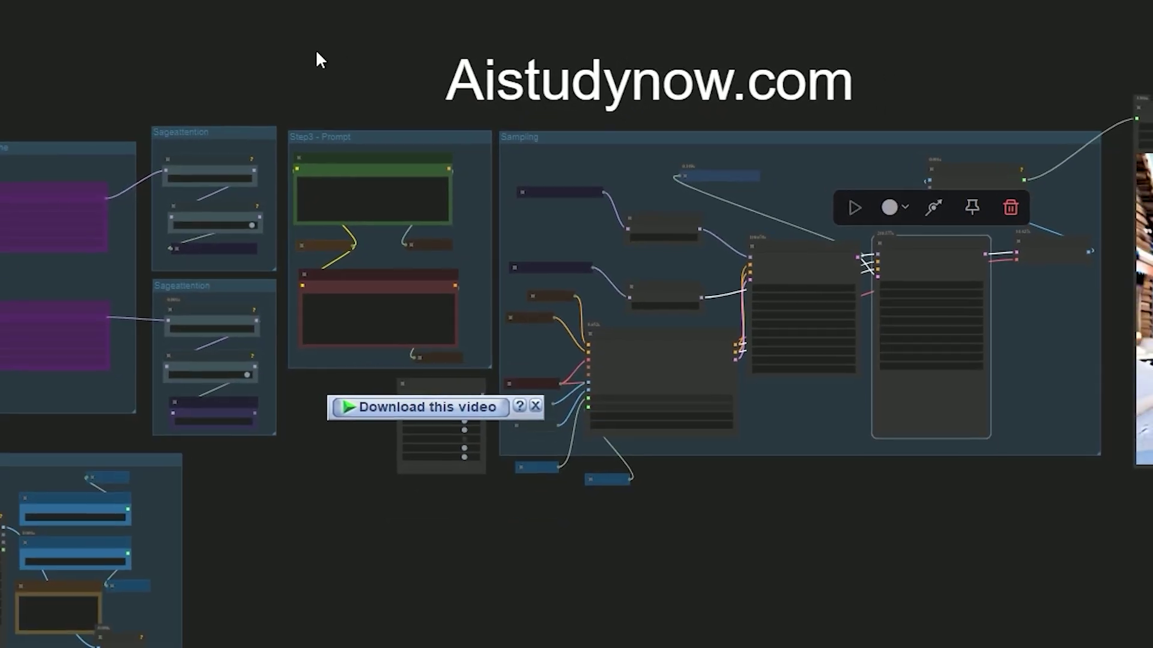
Return to the ComfyUI workflow and take a close look at the WanFirstLastFrameToVideo node
{"action": "scroll", "coordinate": [316, 52], "scroll_direction": "down", "scroll_amount": 1}
{"action": "left_click_drag", "start_coordinate": [257, 58], "coordinate": [449, 0]}
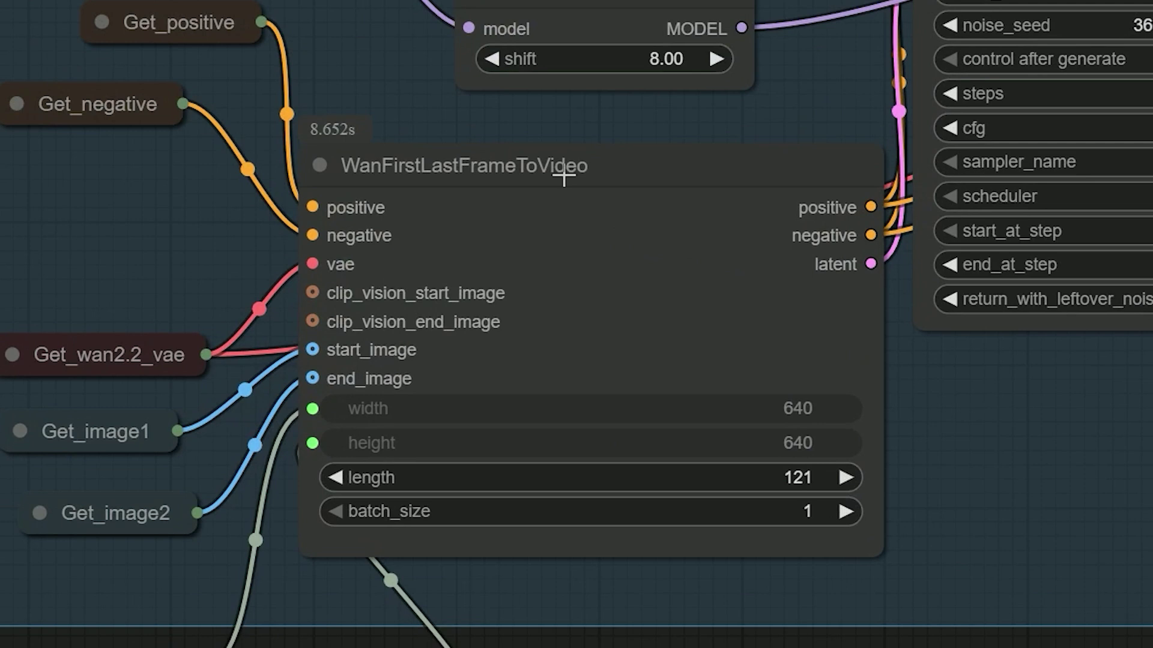
{"action": "left_click", "coordinate": [563, 175]}
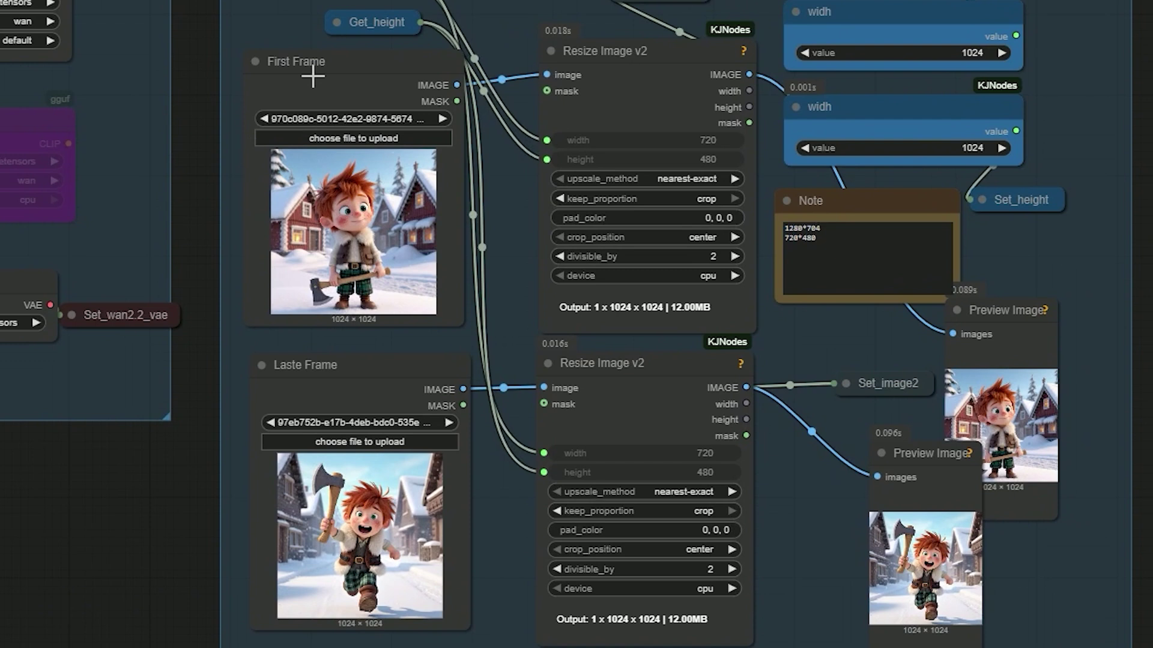
Upload the portrait of the blonde woman in red plaid as the First Frame and another image as the Laste Frame
{"action": "left_click", "coordinate": [400, 147]}
{"action": "left_click", "coordinate": [277, 374]}
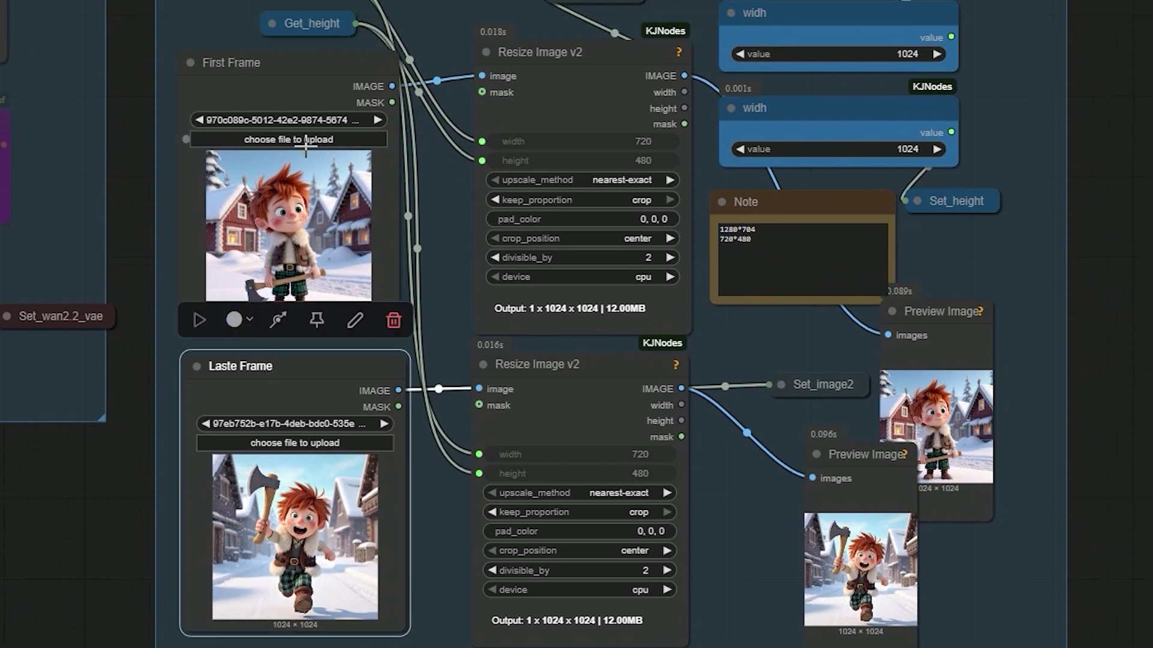
{"action": "left_click", "coordinate": [287, 141]}
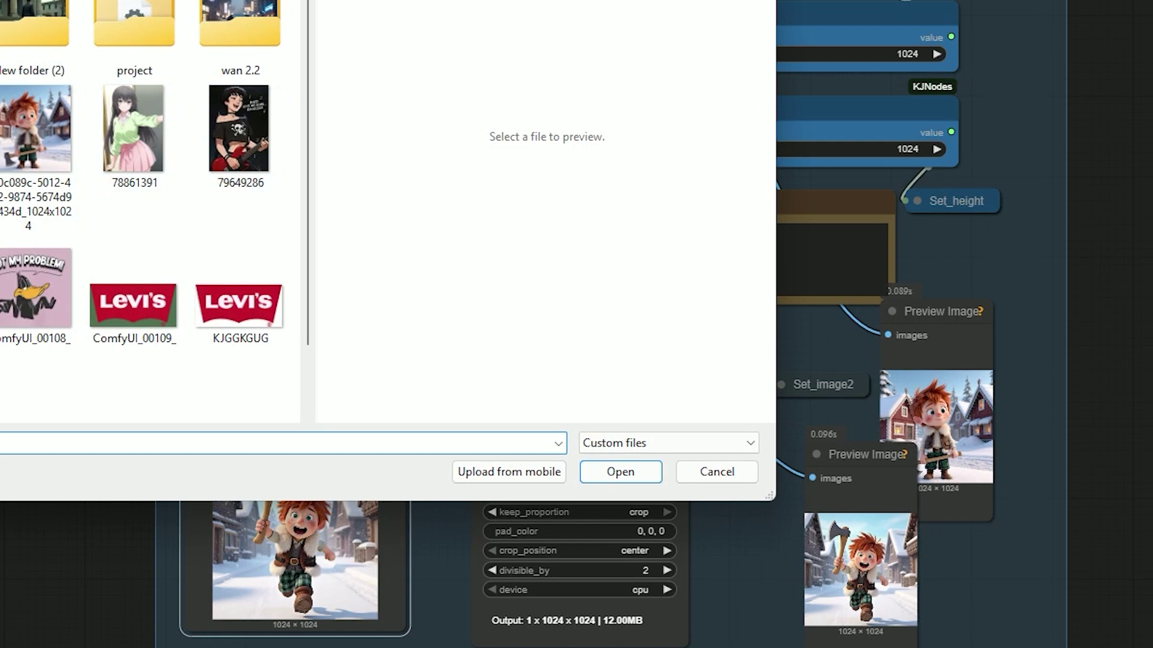
{"action": "scroll", "coordinate": [150, 210], "scroll_direction": "down", "scroll_amount": 5}
{"action": "double_click", "coordinate": [71, 66]}
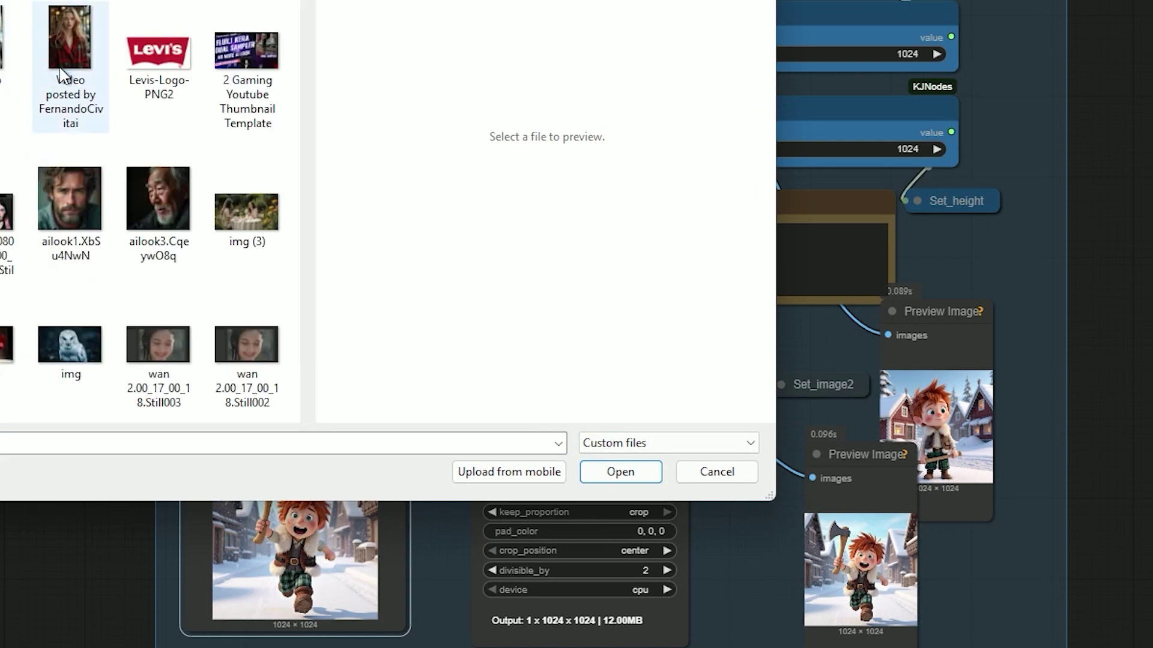
{"action": "left_click", "coordinate": [283, 448]}
{"action": "double_click", "coordinate": [7, 51]}
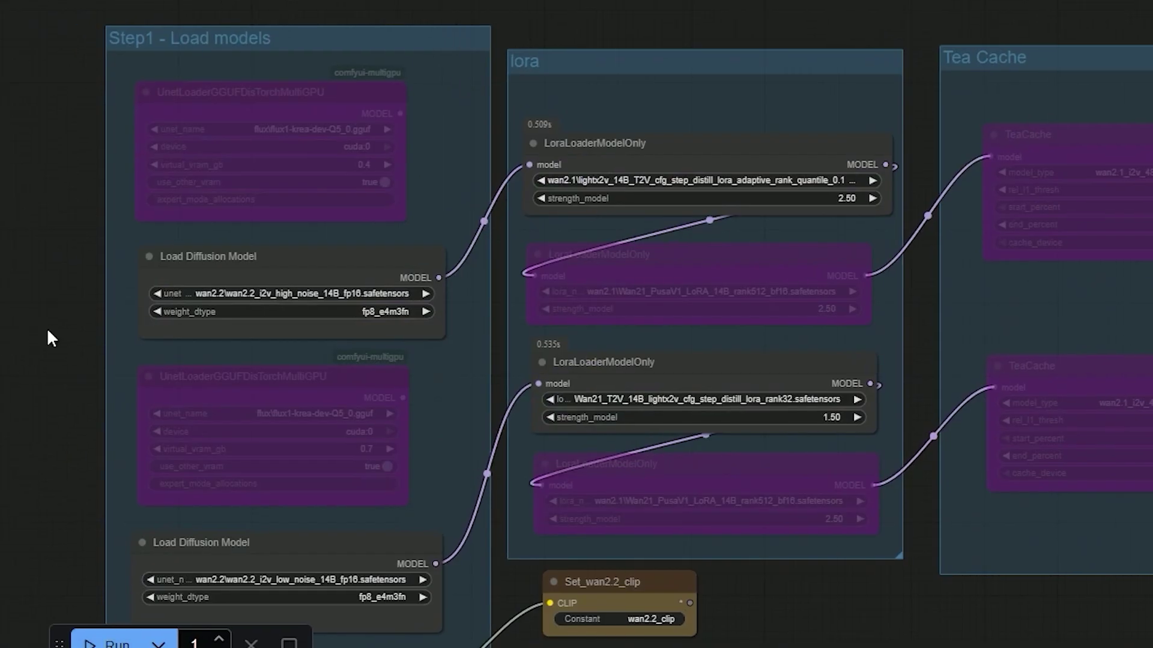
Bypass the Load Diffusion Model node holding wan2.2_i2v_high_noise_14B_fp16.safetensors in the Step1 - Load models group
{"action": "scroll", "coordinate": [231, 121], "scroll_direction": "up", "scroll_amount": 3}
{"action": "left_click", "coordinate": [246, 99]}
{"action": "scroll", "coordinate": [3, 209], "scroll_direction": "up", "scroll_amount": 3}
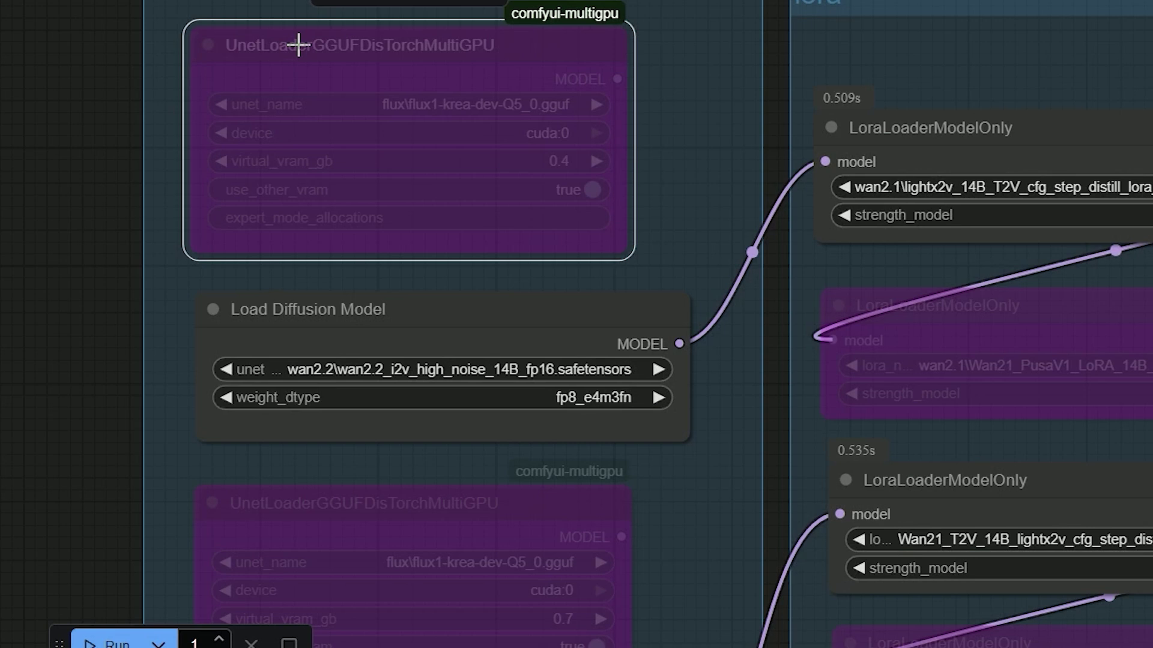
{"action": "left_click", "coordinate": [340, 327]}
{"action": "key", "text": "ctrl"}
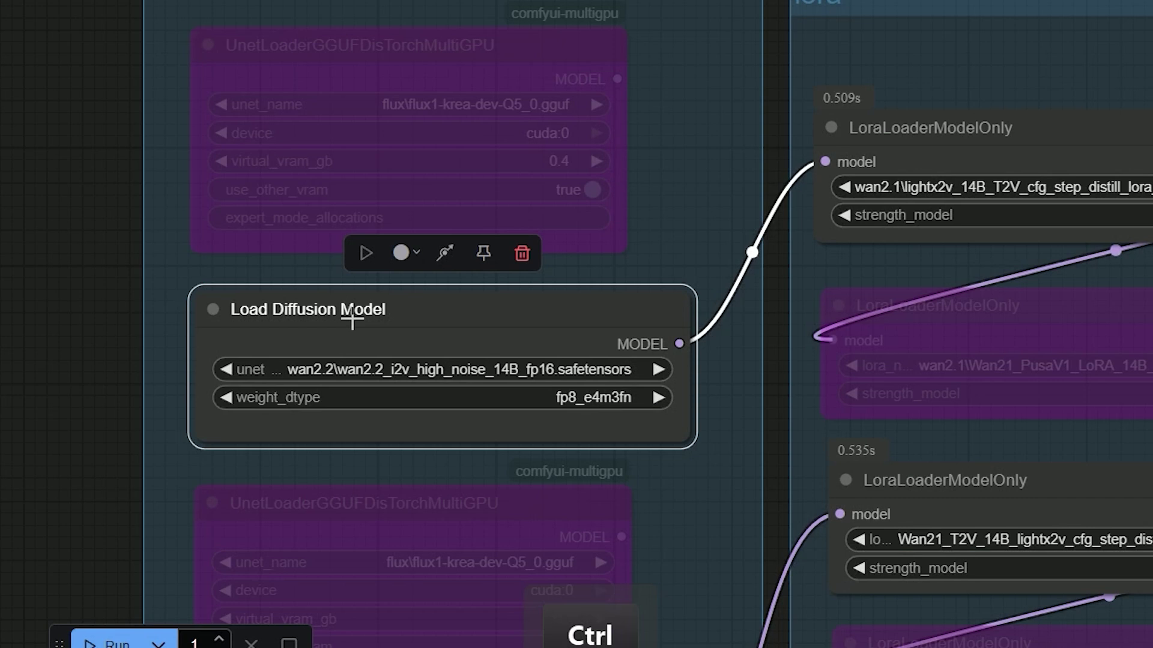
{"action": "scroll", "coordinate": [352, 320], "scroll_direction": "down", "scroll_amount": 1}
{"action": "left_click_drag", "start_coordinate": [98, 333], "coordinate": [53, 371]}
{"action": "scroll", "coordinate": [112, 150], "scroll_direction": "down", "scroll_amount": 1}
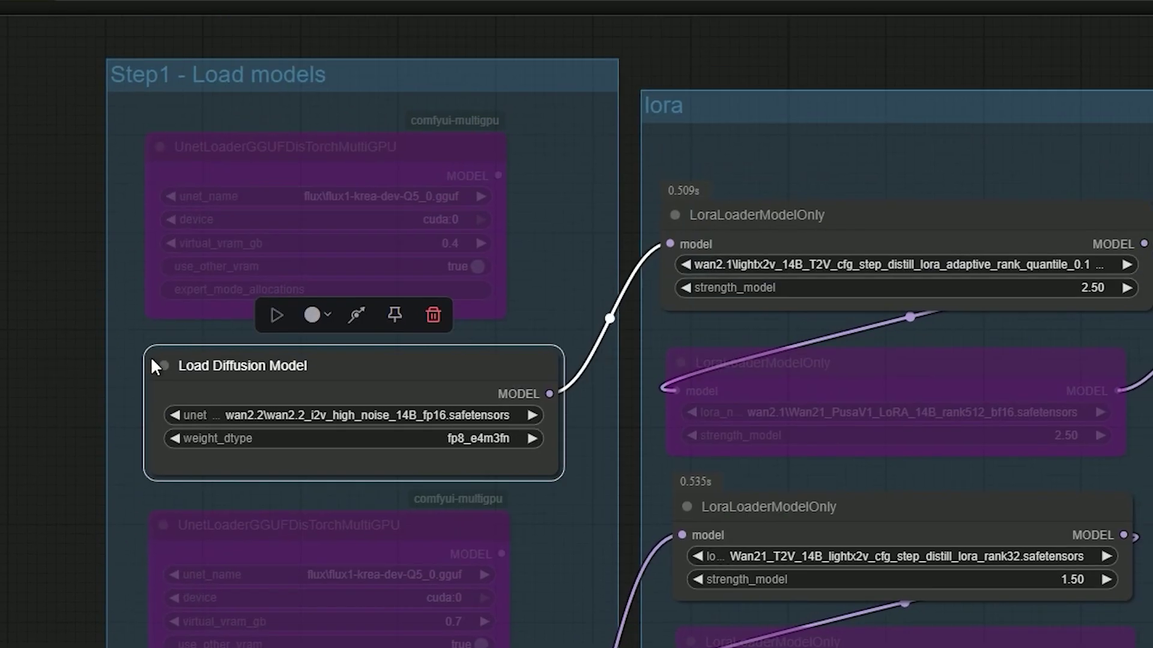
{"action": "key", "text": "ctrl+b"}
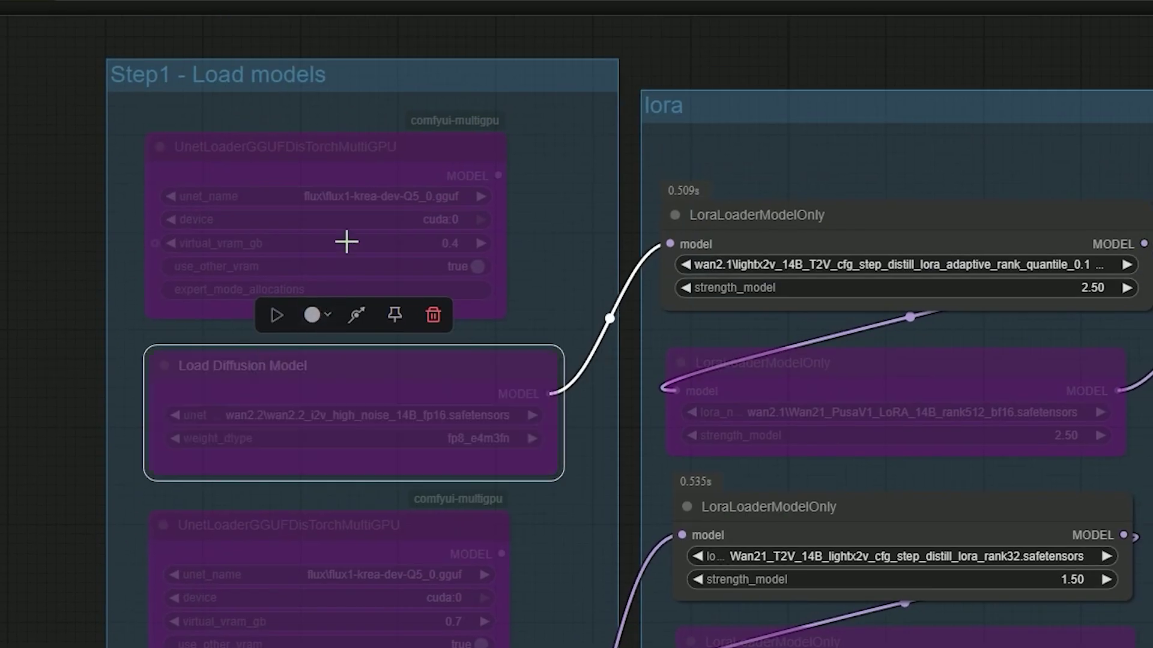
Enable the upper UnetLoaderGGUFDisTorchMultiGPU node and connect its MODEL output to the first LoraLoaderModelOnly's model input
{"action": "left_click", "coordinate": [329, 151]}
{"action": "key", "text": "ctrl+b"}
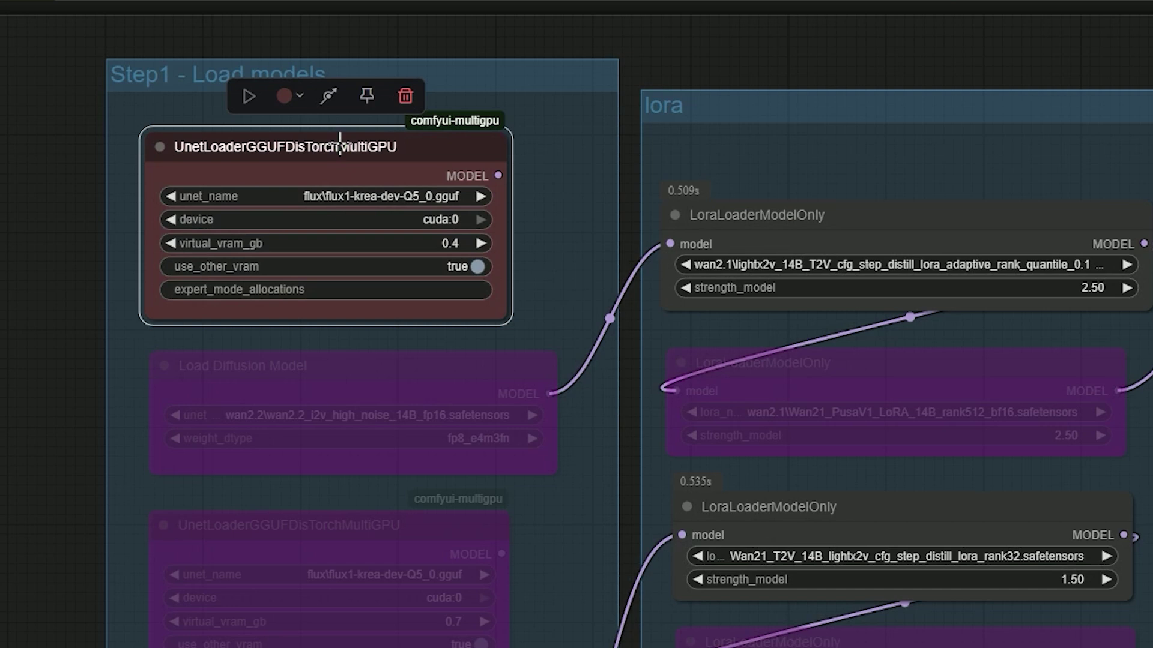
{"action": "left_click_drag", "start_coordinate": [498, 176], "coordinate": [671, 244]}
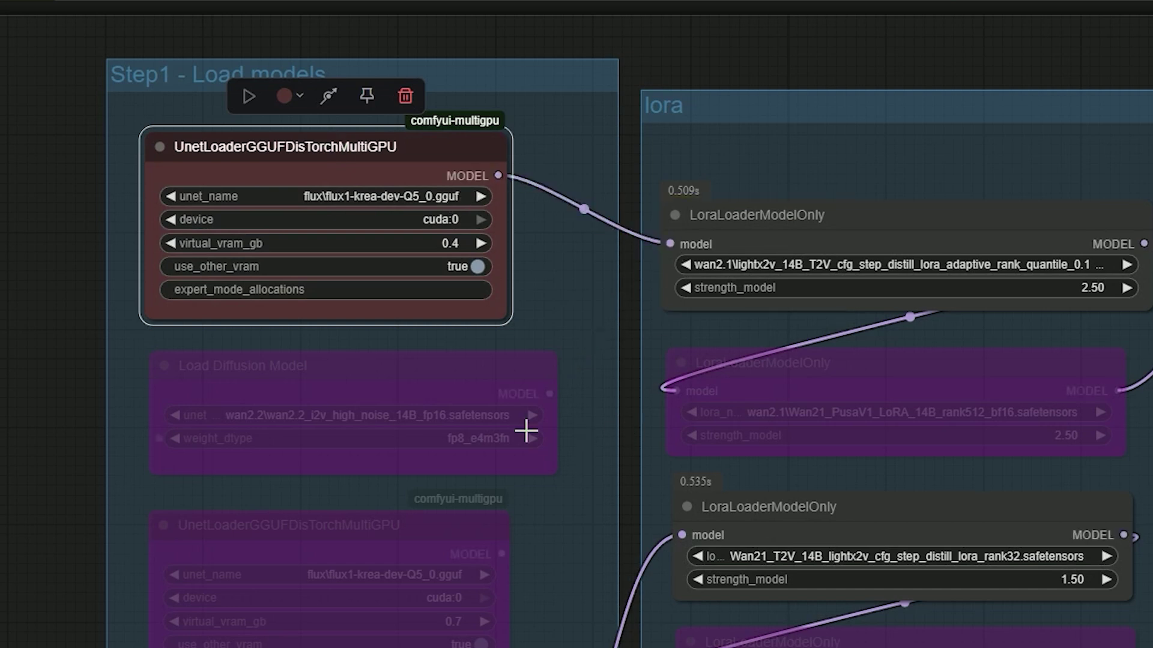
Enable the GGUF CLIP Loader, bypass Load CLIP, and connect the GGUF loader's CLIP output to Set_wan2.2_clip
{"action": "scroll", "coordinate": [1, 483], "scroll_direction": "down", "scroll_amount": 3}
{"action": "left_click_drag", "start_coordinate": [1, 499], "coordinate": [16, 157]}
{"action": "left_click", "coordinate": [340, 630]}
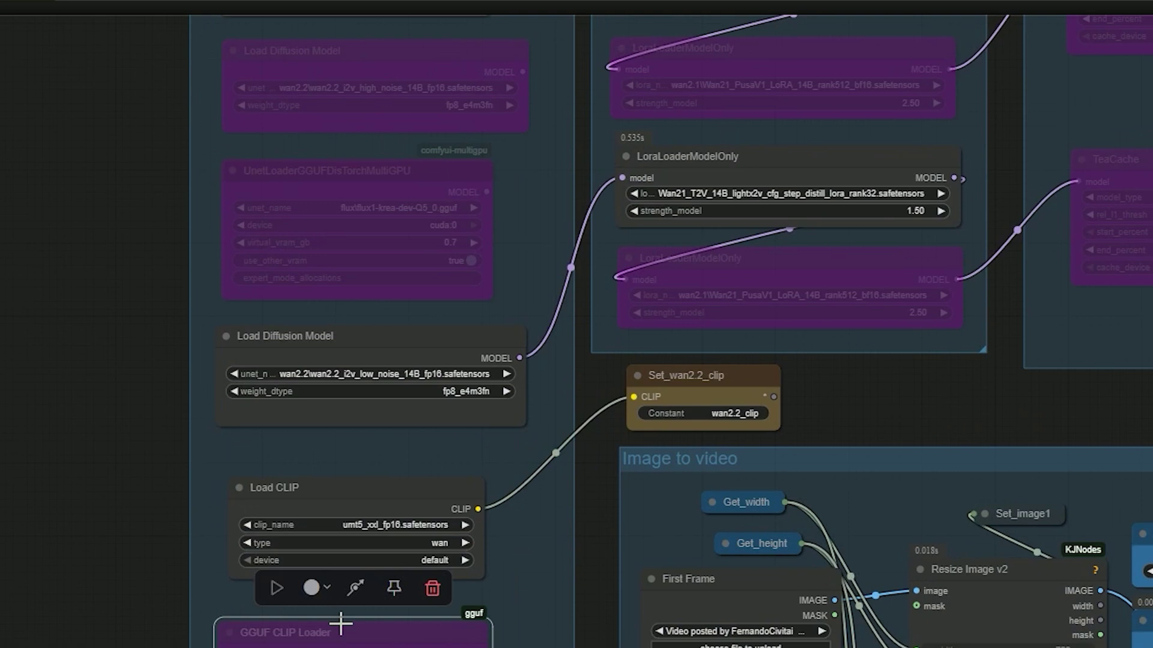
{"action": "key", "text": "ctrl+b"}
{"action": "left_click", "coordinate": [378, 505]}
{"action": "key", "text": "ctrl+b"}
{"action": "scroll", "coordinate": [378, 470], "scroll_direction": "down", "scroll_amount": 5}
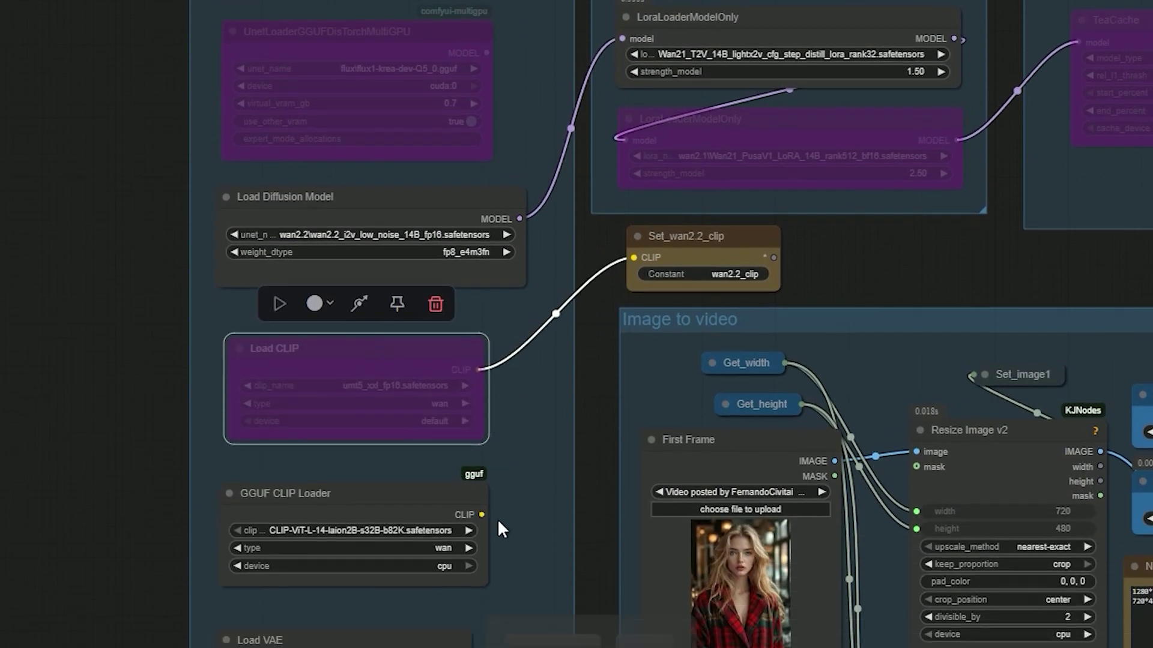
{"action": "left_click_drag", "start_coordinate": [481, 515], "coordinate": [633, 258]}
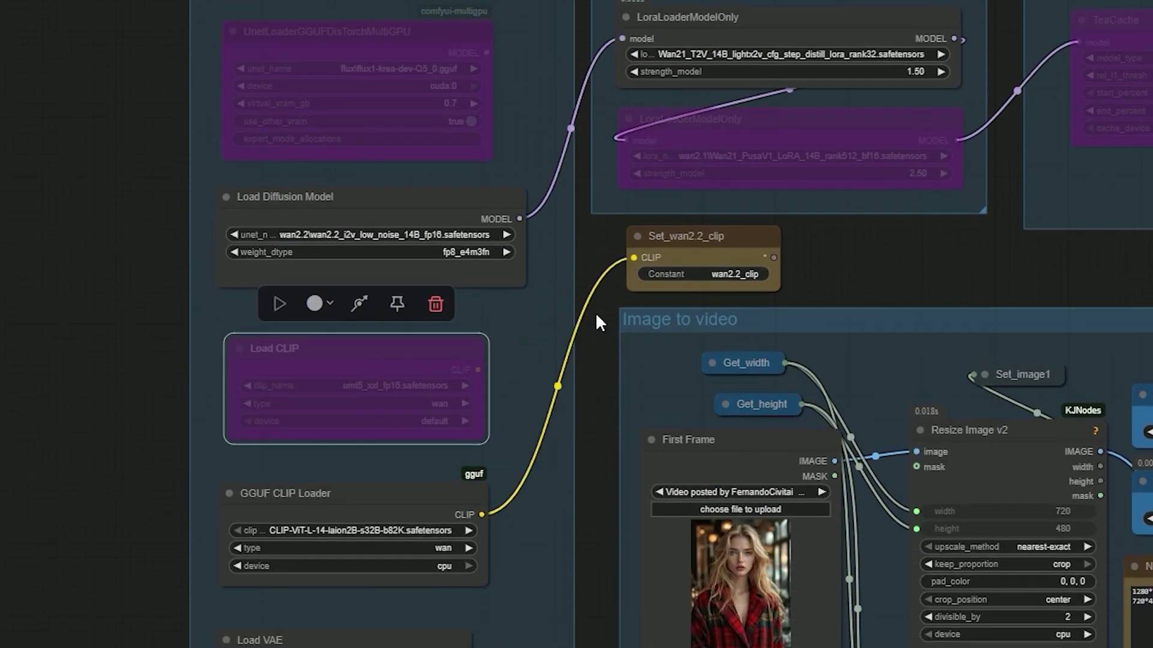
{"action": "scroll", "coordinate": [596, 313], "scroll_direction": "up", "scroll_amount": 1}
{"action": "scroll", "coordinate": [596, 312], "scroll_direction": "up", "scroll_amount": 2}
{"action": "left_click_drag", "start_coordinate": [593, 325], "coordinate": [538, 317]}
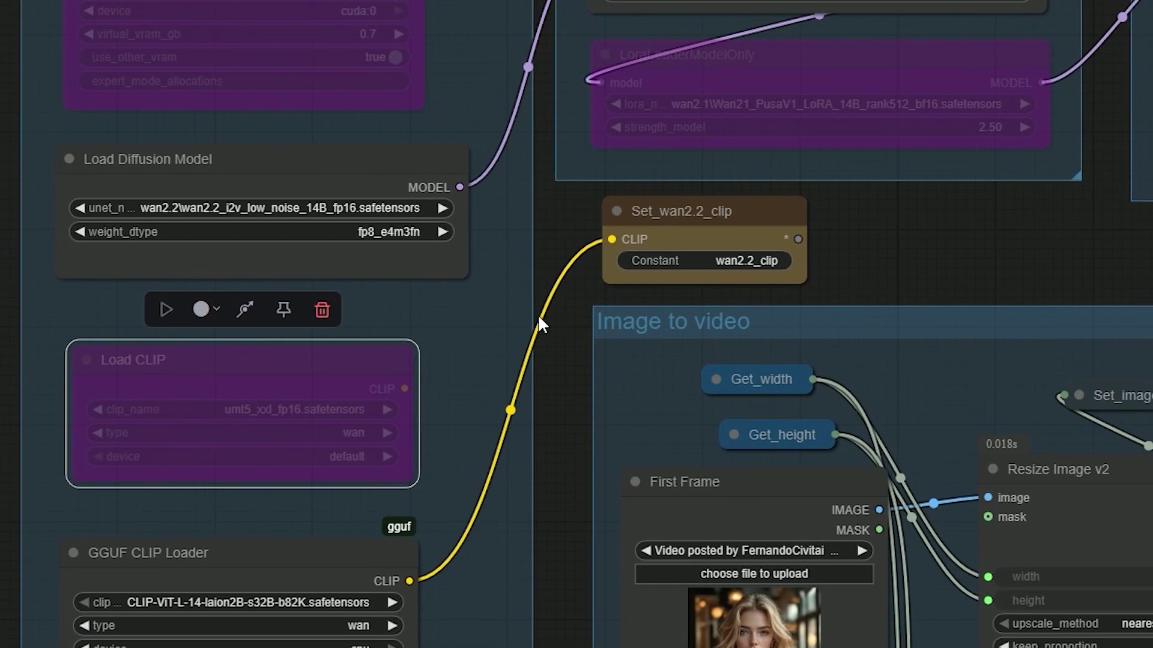
{"action": "scroll", "coordinate": [538, 317], "scroll_direction": "down", "scroll_amount": 4}
{"action": "scroll", "coordinate": [538, 314], "scroll_direction": "down", "scroll_amount": 1}
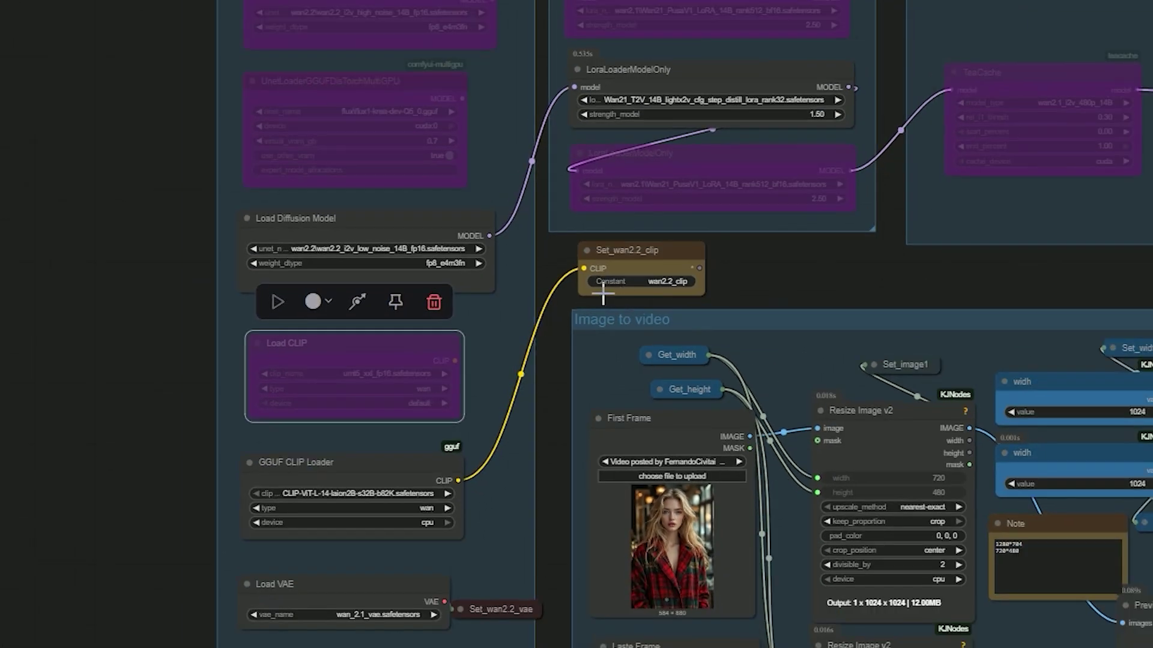
Switch to the Wan2.2-I2V-A14B-GGUF HighNoise file list and check the file size of the Q2_K model
{"action": "scroll", "coordinate": [522, 294], "scroll_direction": "up", "scroll_amount": 1}
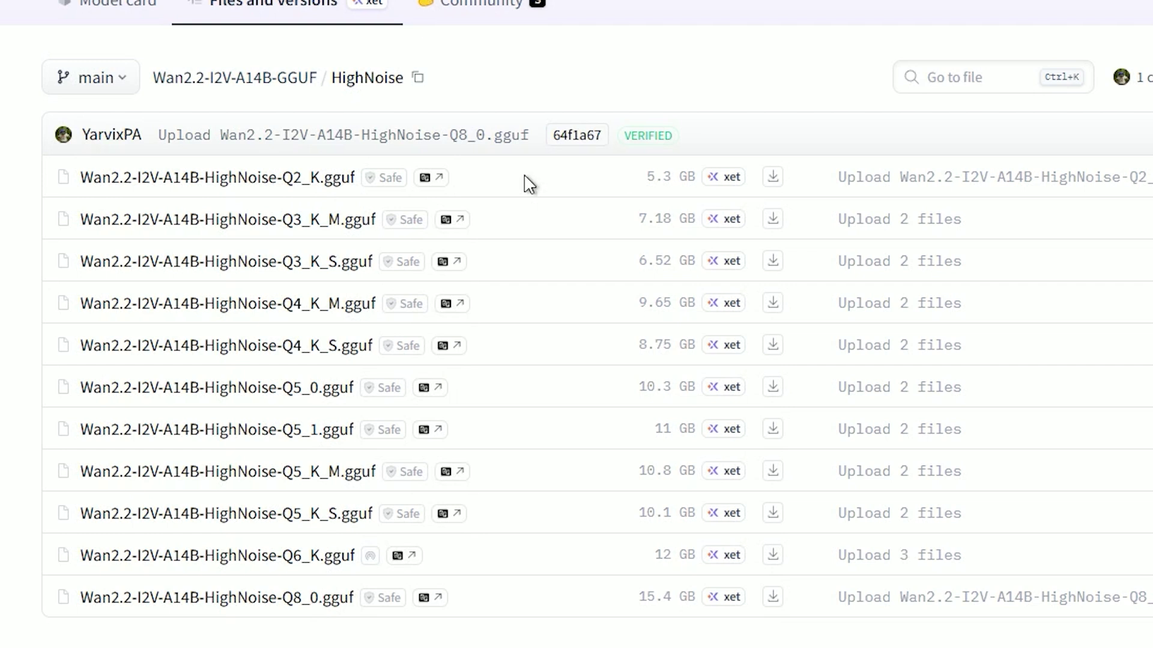
{"action": "double_click", "coordinate": [653, 179]}
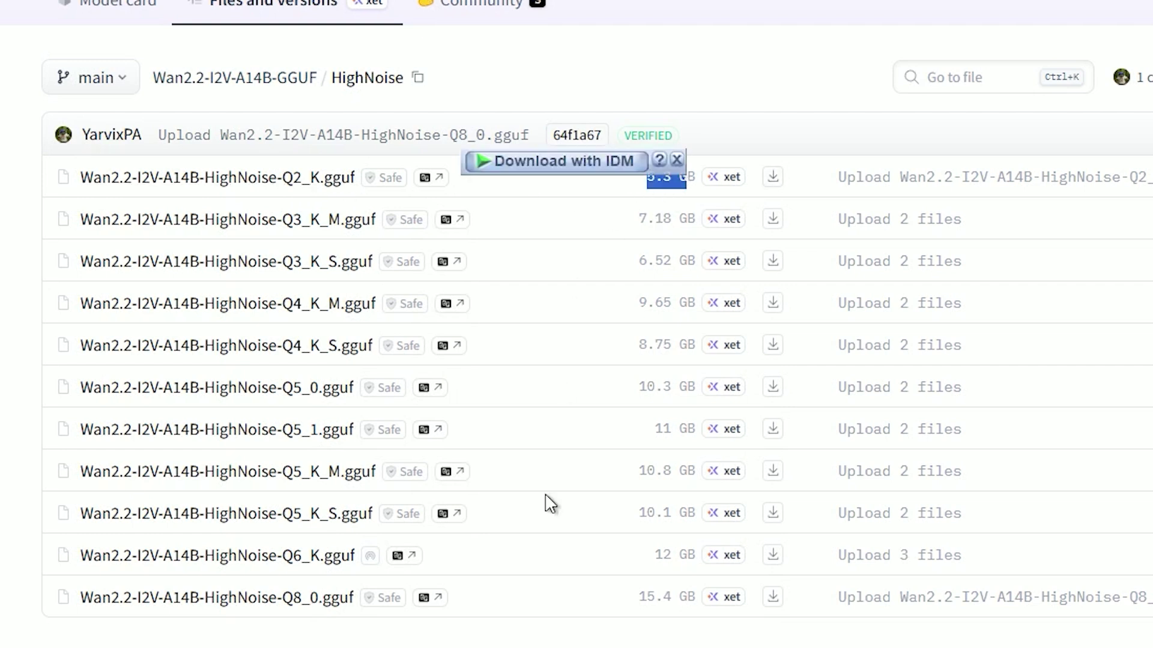
{"action": "left_click", "coordinate": [677, 160]}
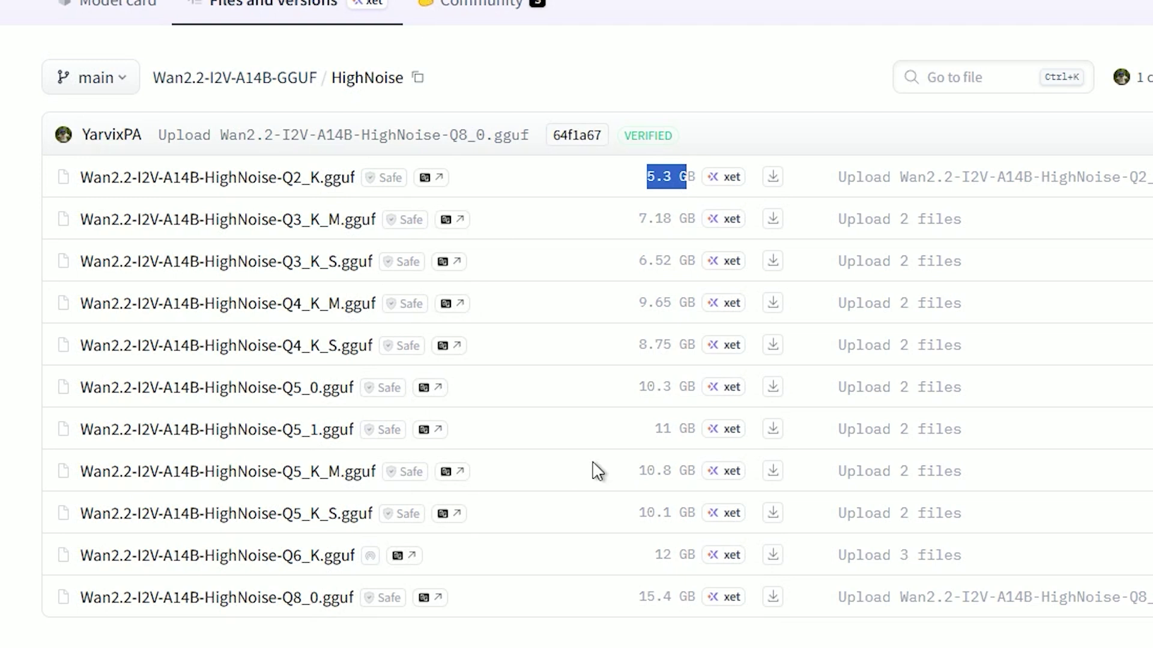
Start downloading Wan2.2-I2V-A14B-HighNoise-Q4_K_M.gguf, browse its save location to ComfyUI's diffusion_models folder, and cancel the download
{"action": "left_click", "coordinate": [599, 441]}
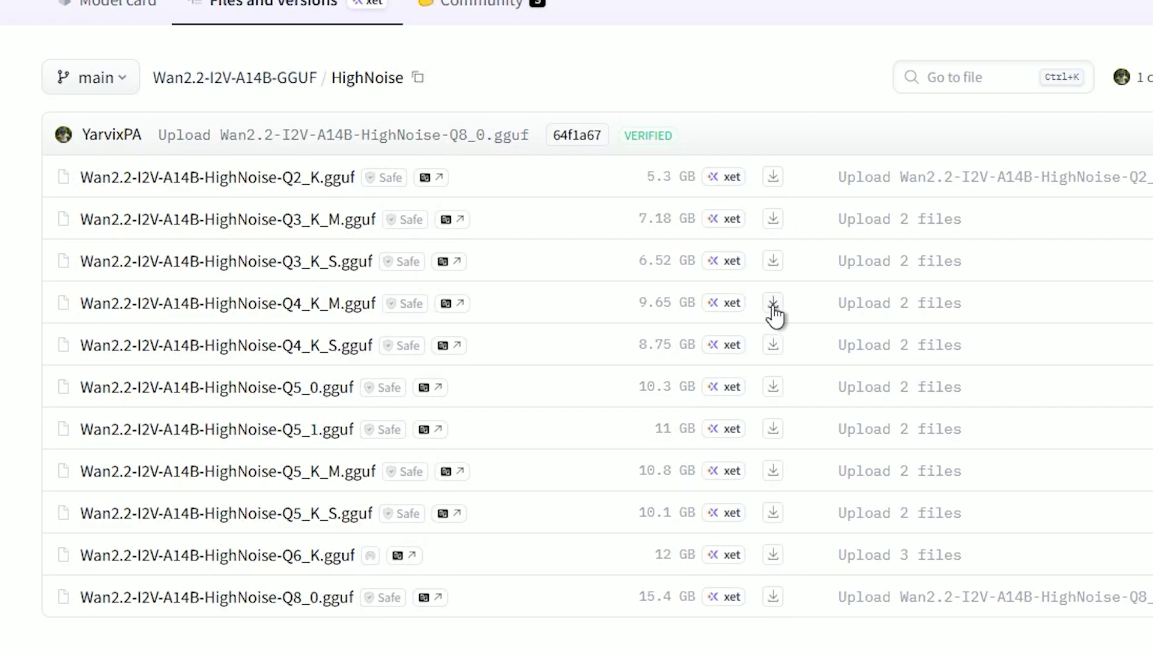
{"action": "right_click", "coordinate": [773, 305]}
{"action": "left_click", "coordinate": [877, 614]}
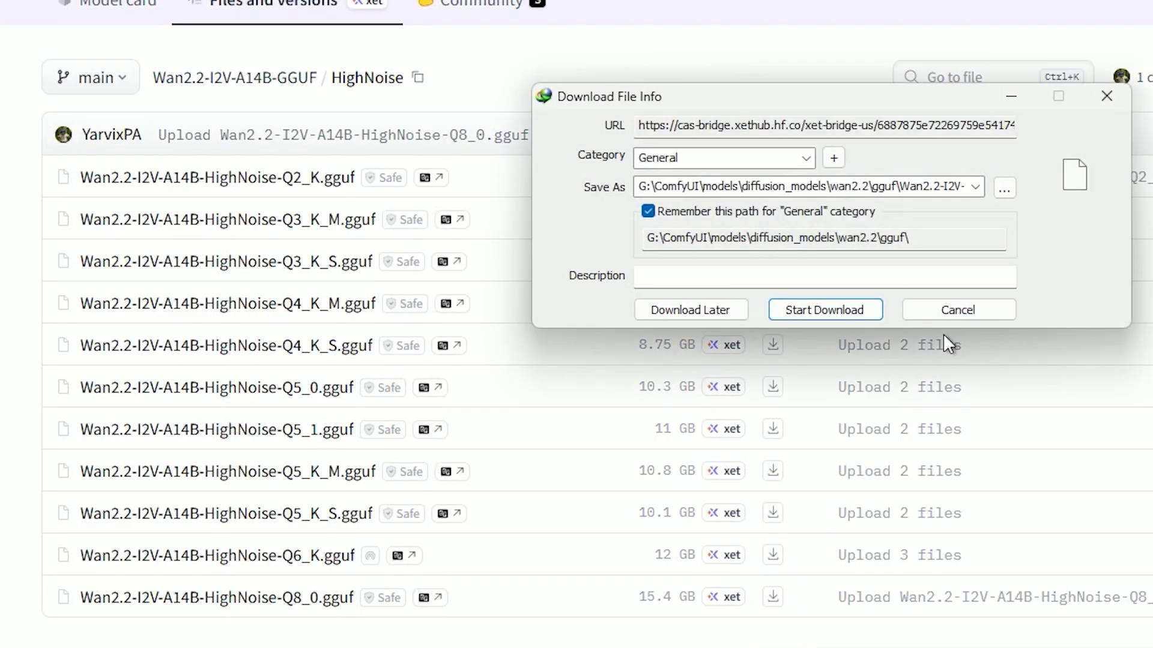
{"action": "left_click", "coordinate": [990, 190]}
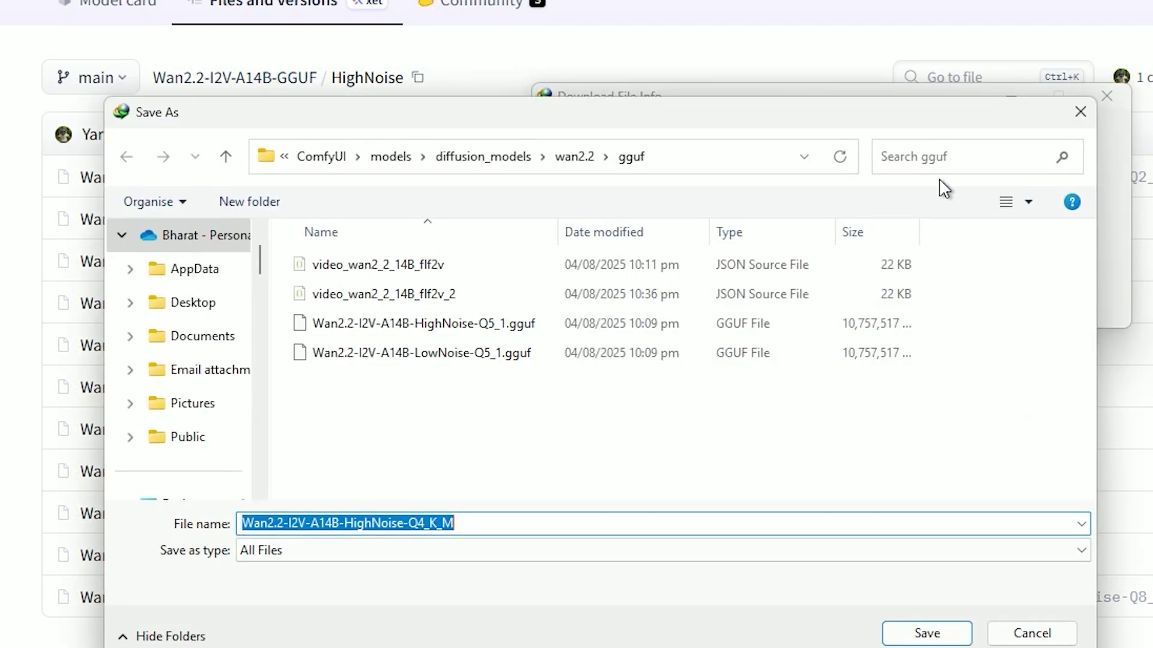
{"action": "left_click", "coordinate": [492, 160]}
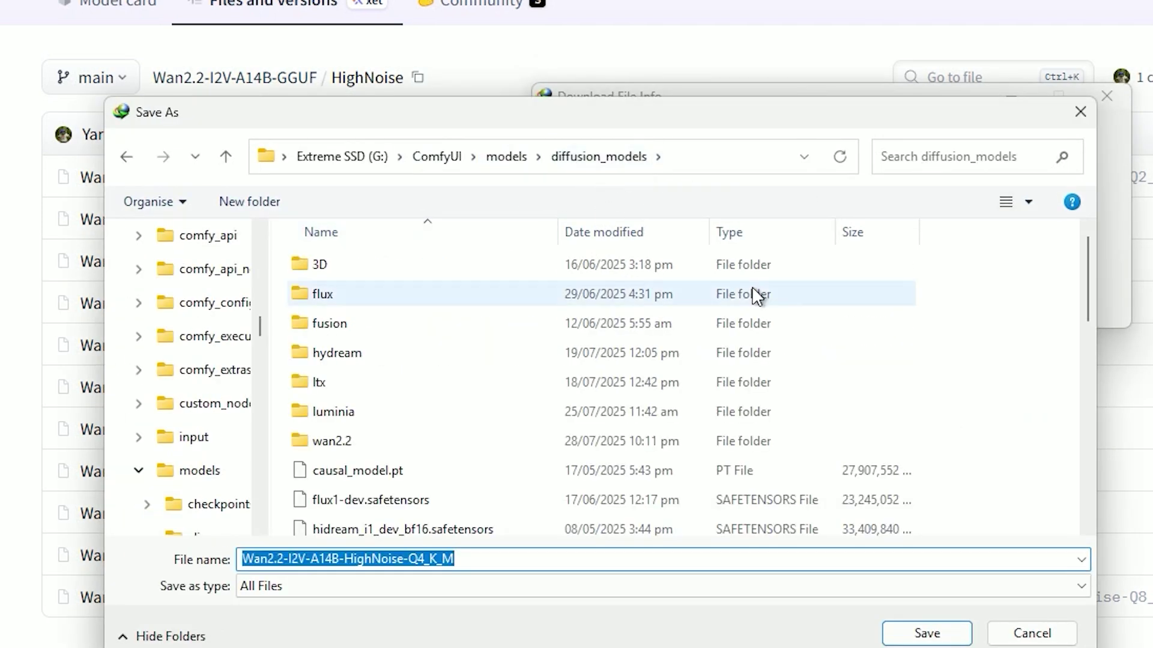
{"action": "left_click", "coordinate": [1032, 637]}
{"action": "left_click", "coordinate": [936, 307]}
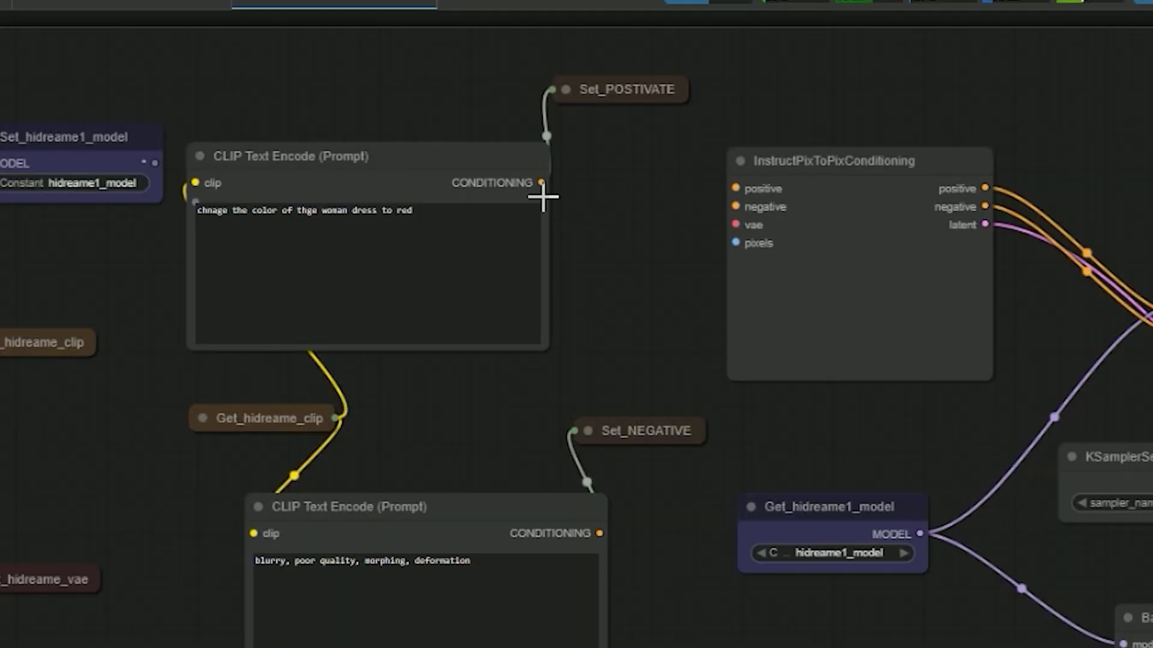
In the hidreame workflow, connect the two prompt conditionings and the VAE to InstructPixToPixConditioning's positive, negative and vae inputs
{"action": "left_click_drag", "start_coordinate": [541, 183], "coordinate": [735, 189]}
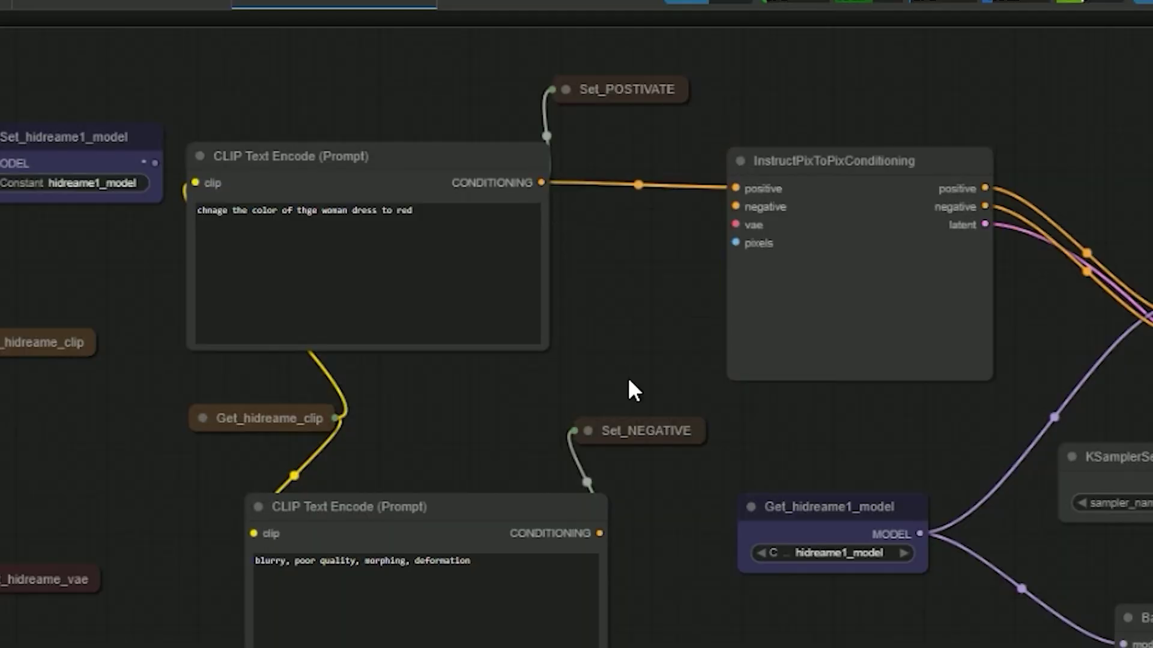
{"action": "left_click_drag", "start_coordinate": [596, 533], "coordinate": [736, 208]}
{"action": "scroll", "coordinate": [239, 362], "scroll_direction": "down", "scroll_amount": 3}
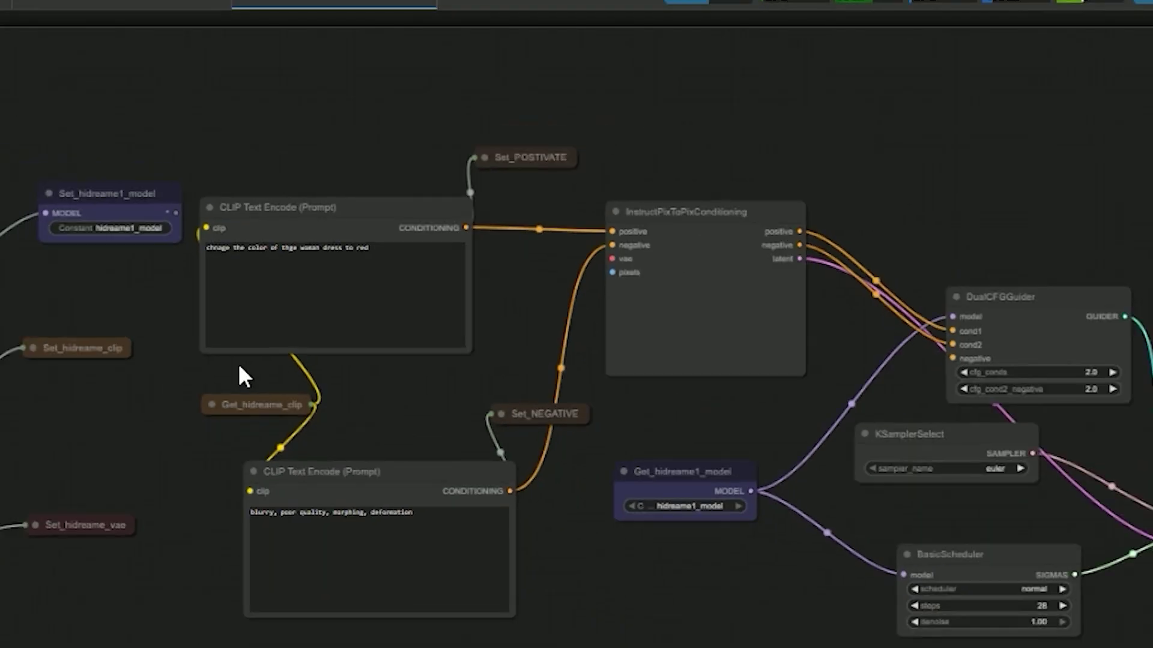
{"action": "left_click_drag", "start_coordinate": [68, 441], "coordinate": [159, 548]}
{"action": "scroll", "coordinate": [138, 600], "scroll_direction": "up", "scroll_amount": 2}
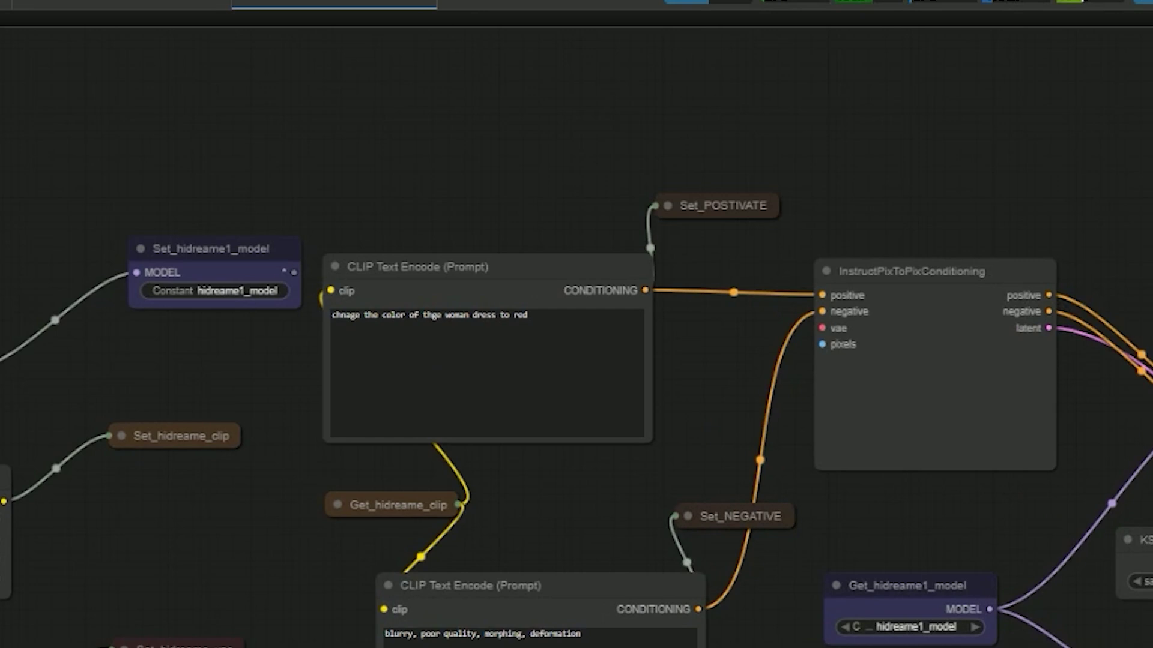
{"action": "left_click_drag", "start_coordinate": [102, 647], "coordinate": [822, 328]}
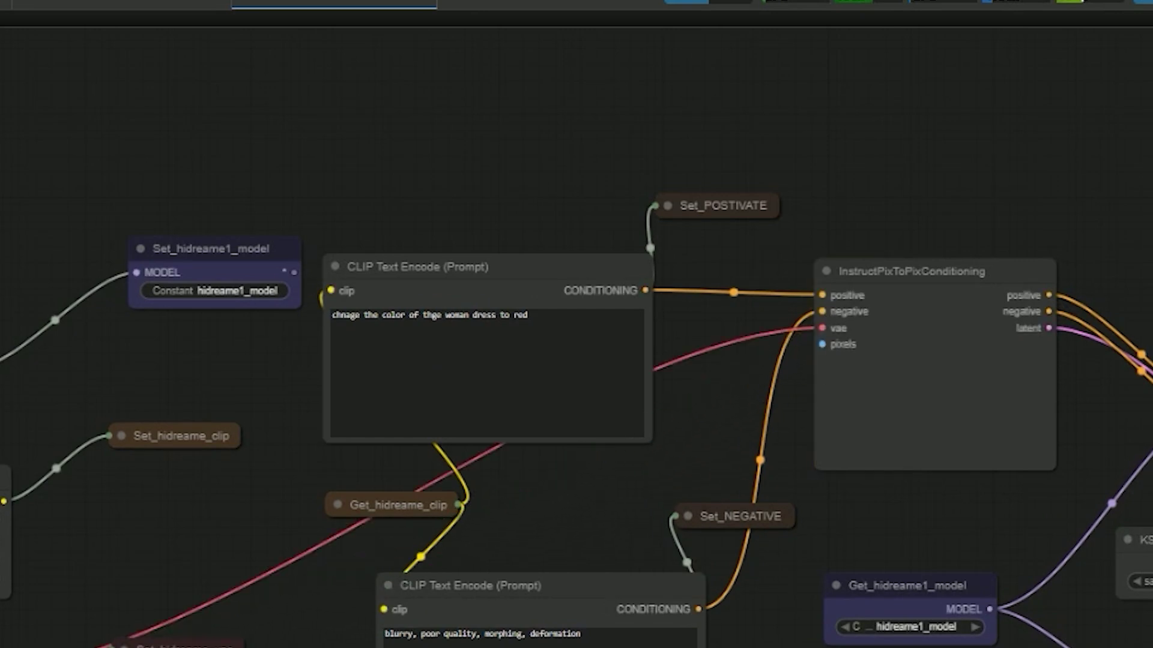
Connect the image output to the pixels input of InstructPixToPixConditioning
{"action": "scroll", "coordinate": [376, 262], "scroll_direction": "down", "scroll_amount": 2}
{"action": "left_click_drag", "start_coordinate": [339, 584], "coordinate": [282, 231]}
{"action": "scroll", "coordinate": [384, 480], "scroll_direction": "up", "scroll_amount": 5}
{"action": "left_click_drag", "start_coordinate": [429, 447], "coordinate": [421, 541]}
{"action": "scroll", "coordinate": [420, 542], "scroll_direction": "down", "scroll_amount": 1}
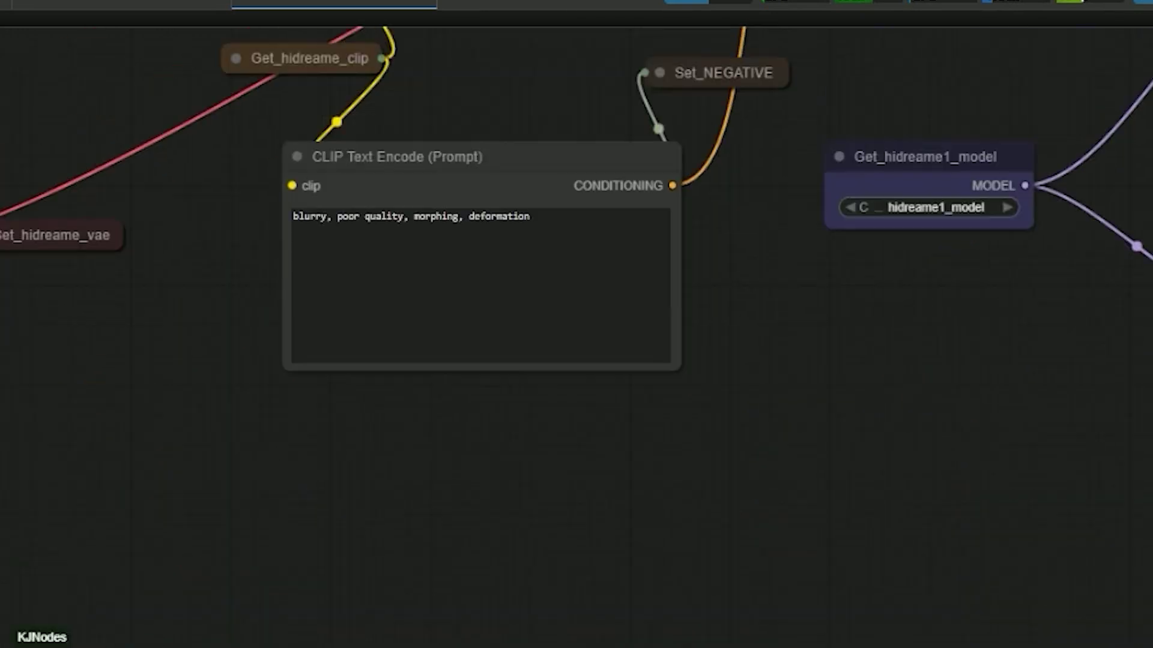
{"action": "left_click_drag", "start_coordinate": [285, 388], "coordinate": [259, 608]}
{"action": "scroll", "coordinate": [259, 607], "scroll_direction": "down", "scroll_amount": 1}
{"action": "left_click_drag", "start_coordinate": [384, 647], "coordinate": [749, 134]}
{"action": "left_click_drag", "start_coordinate": [713, 188], "coordinate": [579, 417]}
{"action": "scroll", "coordinate": [579, 417], "scroll_direction": "down", "scroll_amount": 1}
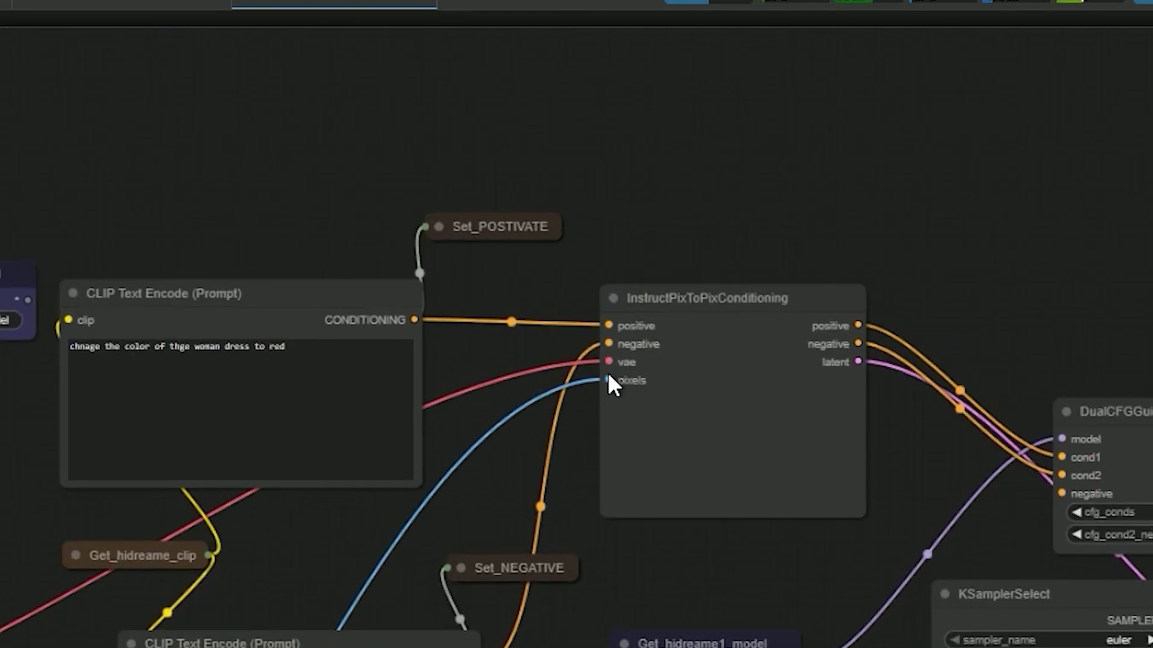
{"action": "scroll", "coordinate": [608, 372], "scroll_direction": "up", "scroll_amount": 1}
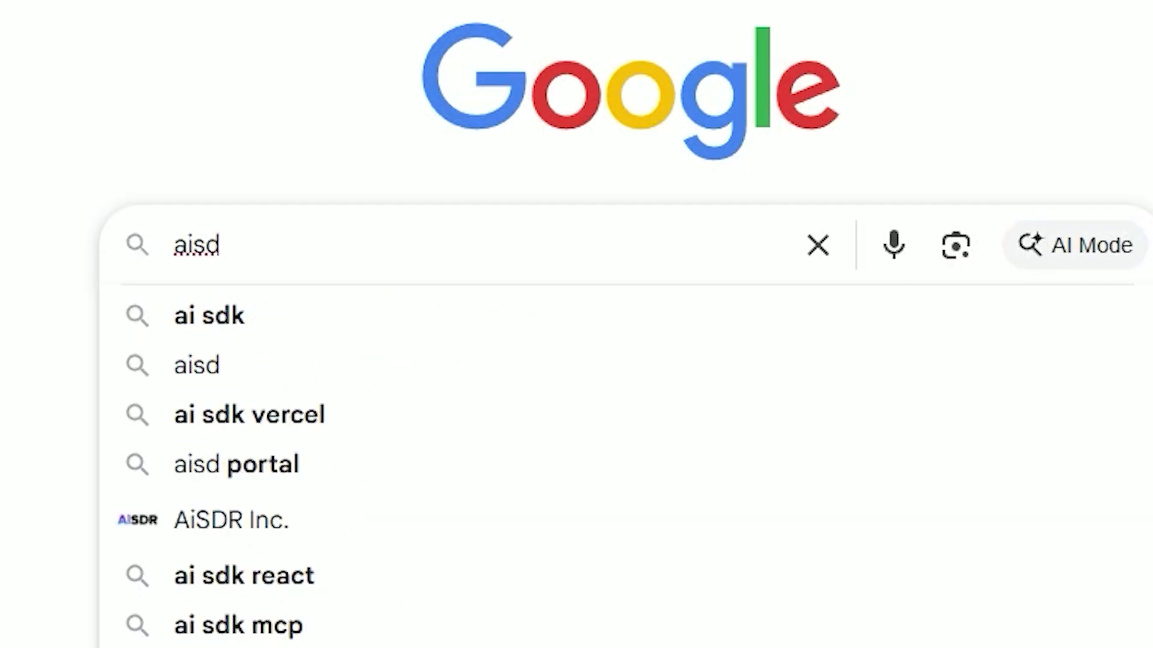
Switch to Google and search for aistudynow
{"action": "key", "text": "BackSpace"}
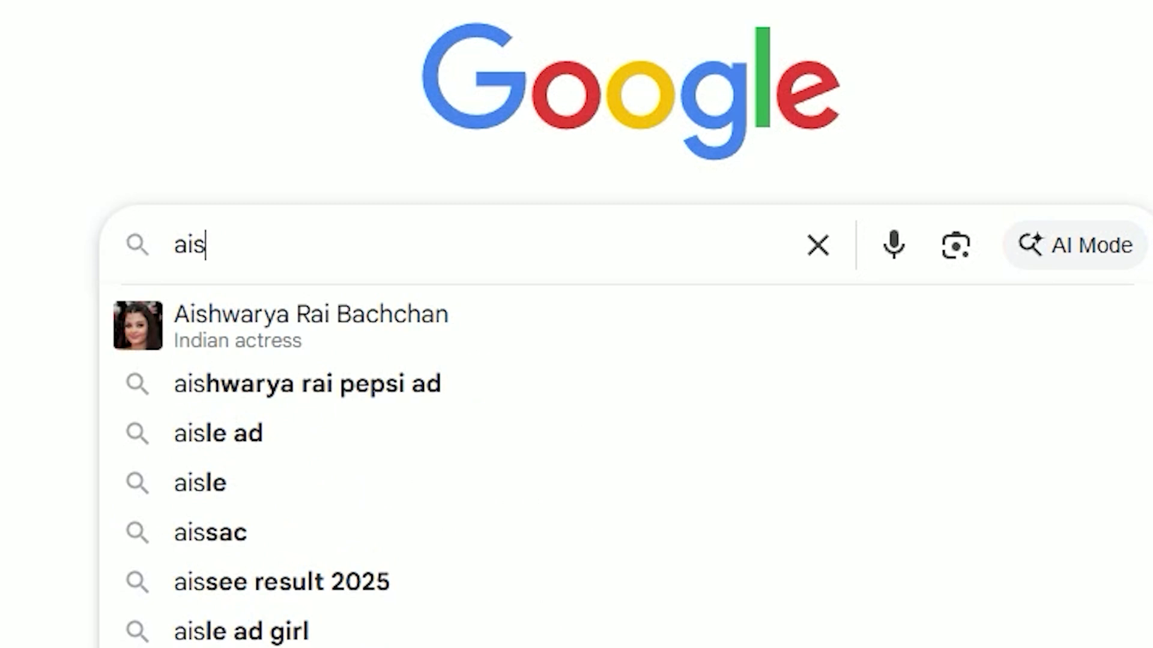
{"action": "type", "text": "tudynow"}
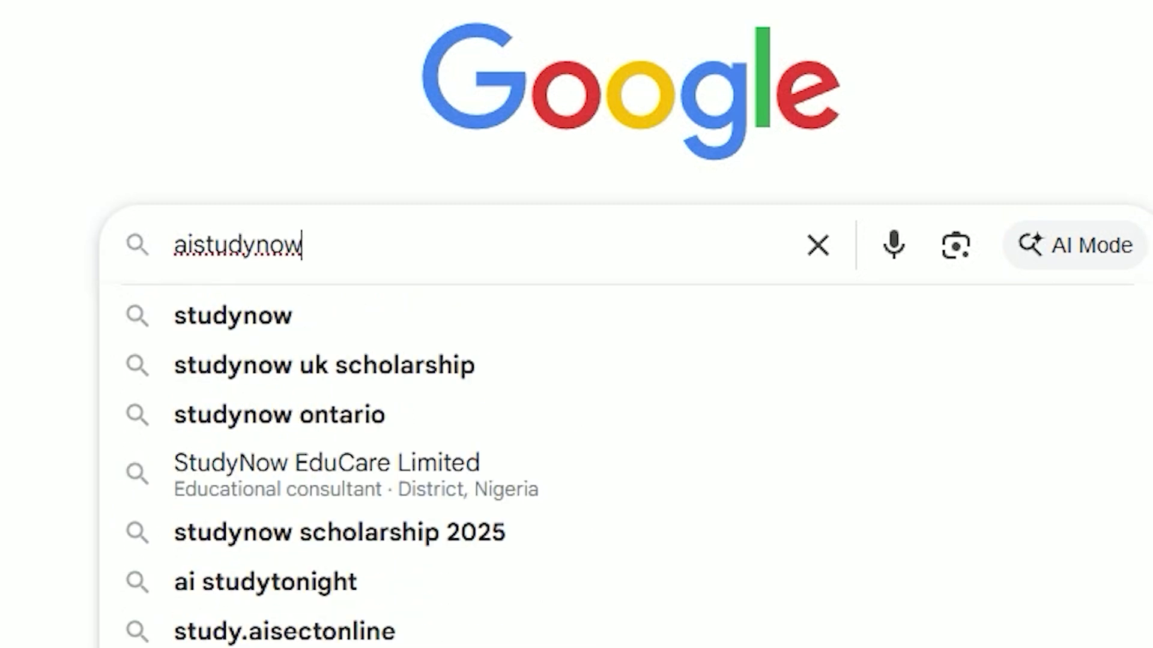
{"action": "key", "text": "Return"}
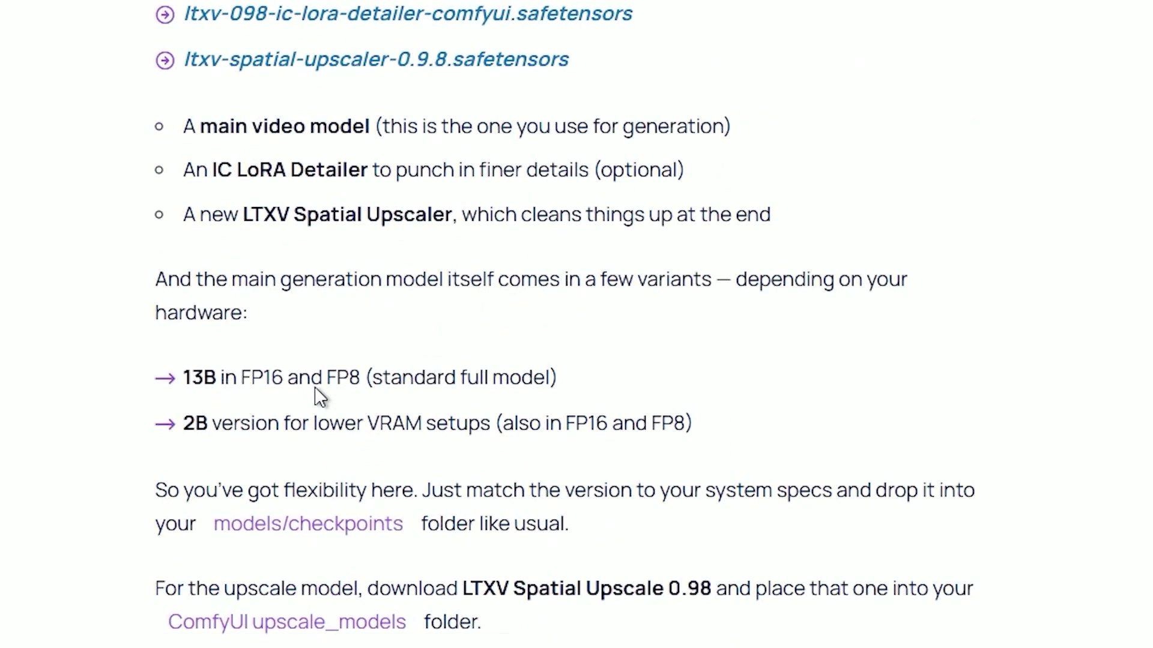
{"action": "scroll", "coordinate": [317, 394], "scroll_direction": "down", "scroll_amount": 20}
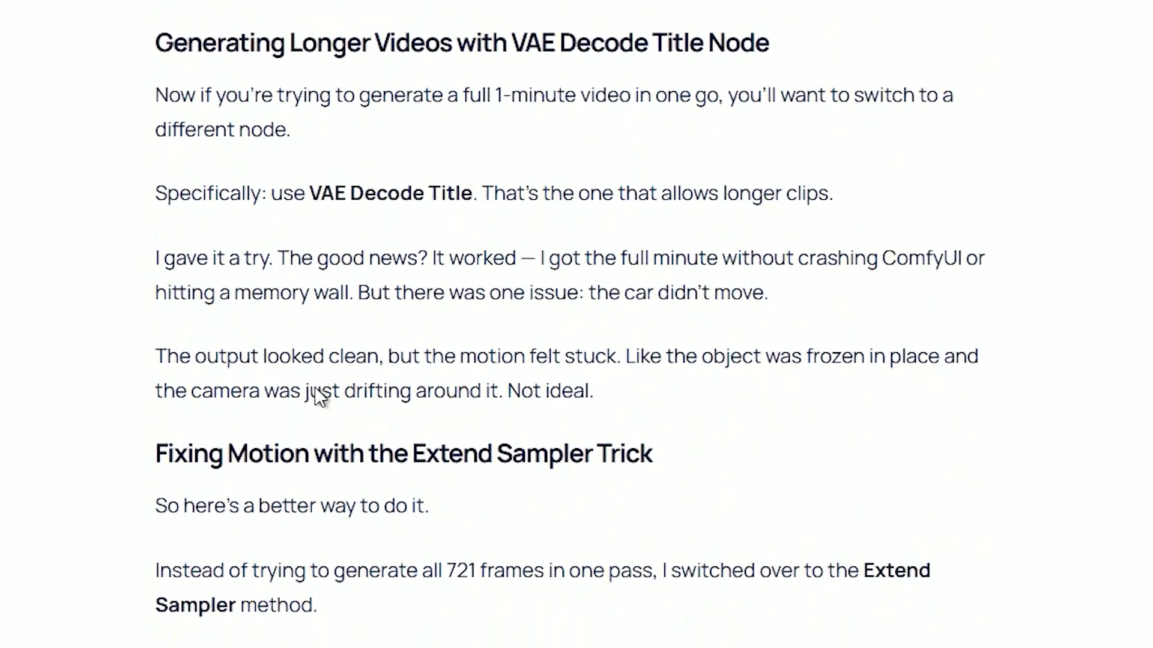
Submit the email address in the LTXV 0.9.8 article's Free Workflow Download form and open the verification email from AI Study Now
{"action": "scroll", "coordinate": [314, 387], "scroll_direction": "down", "scroll_amount": 8}
{"action": "scroll", "coordinate": [315, 387], "scroll_direction": "up", "scroll_amount": 6}
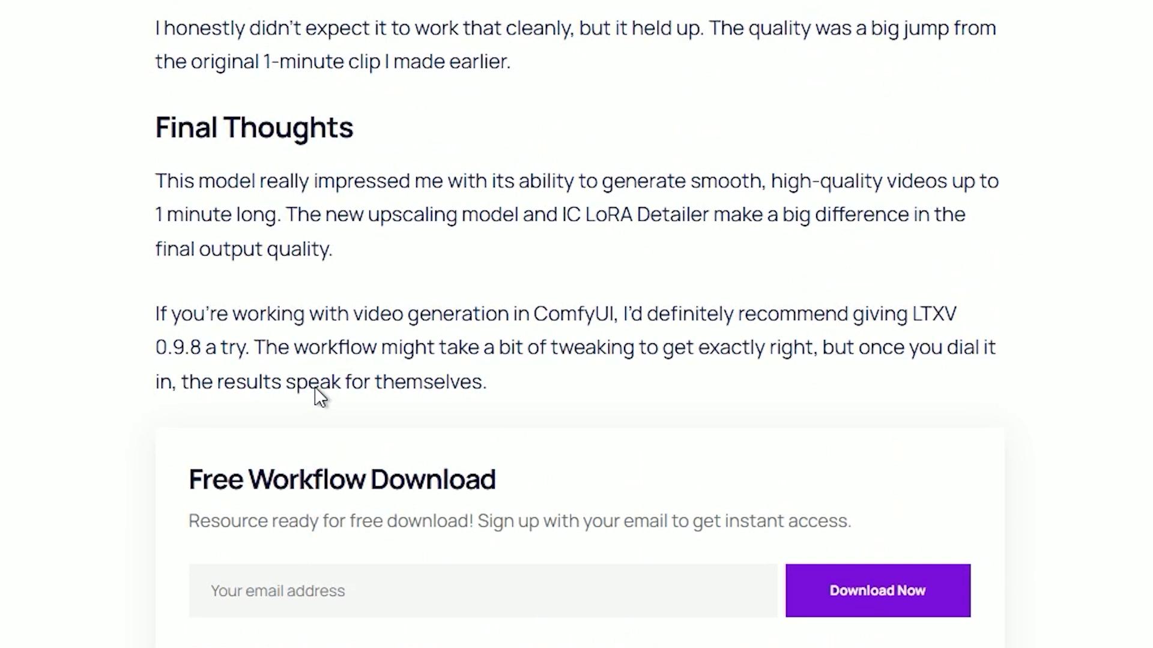
{"action": "left_click", "coordinate": [289, 597]}
{"action": "key", "text": "ctrl+v"}
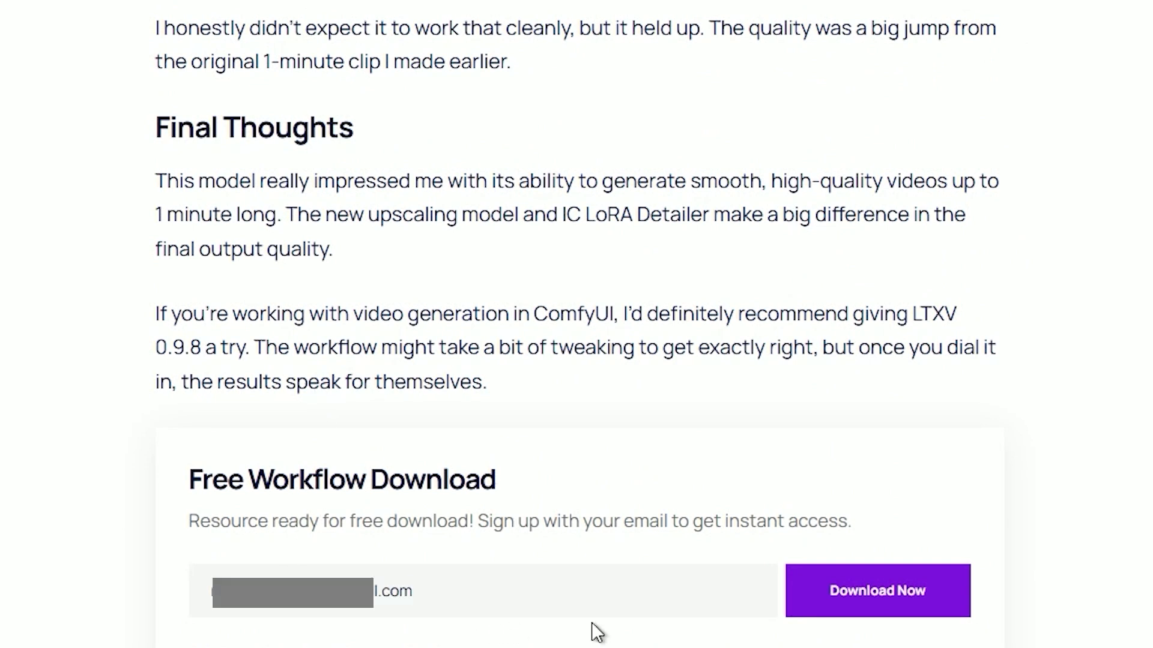
{"action": "left_click", "coordinate": [821, 604]}
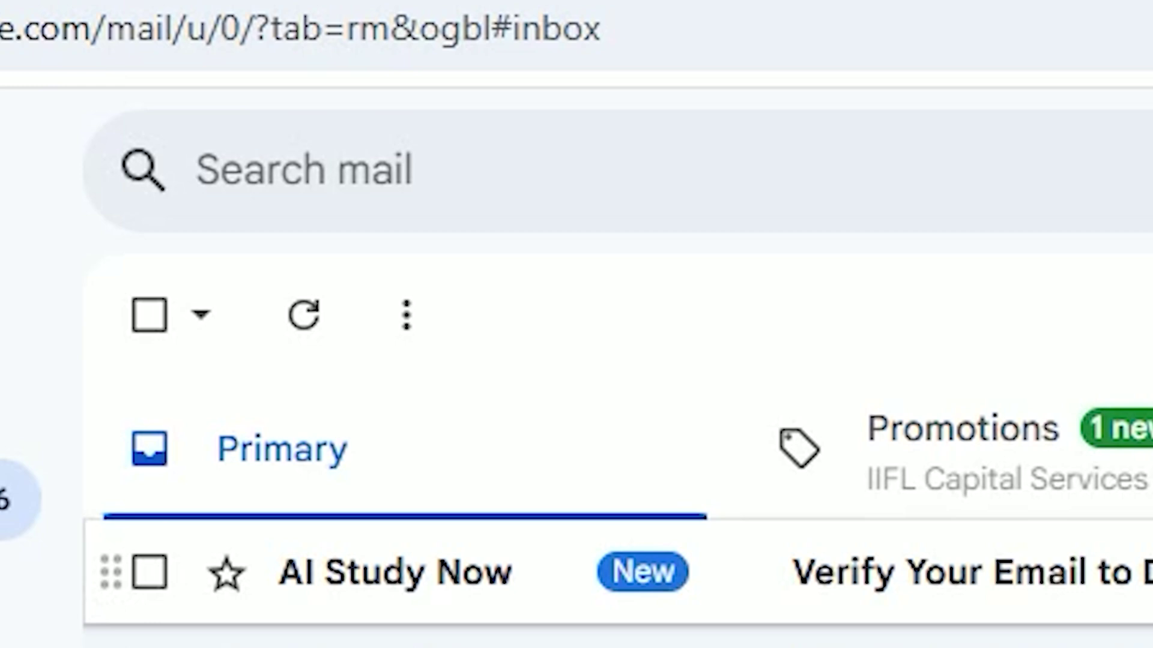
{"action": "left_click", "coordinate": [966, 573]}
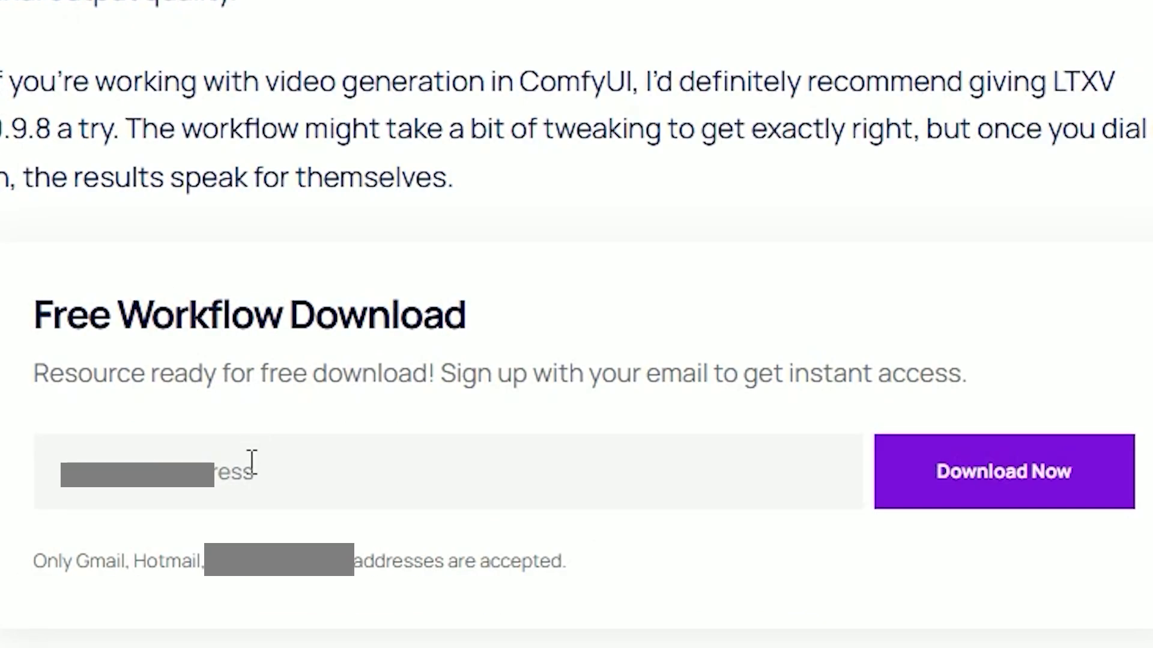
Submit the verified email address in the Free Workflow Download form again to download the workflow JSON file
{"action": "left_click", "coordinate": [250, 463]}
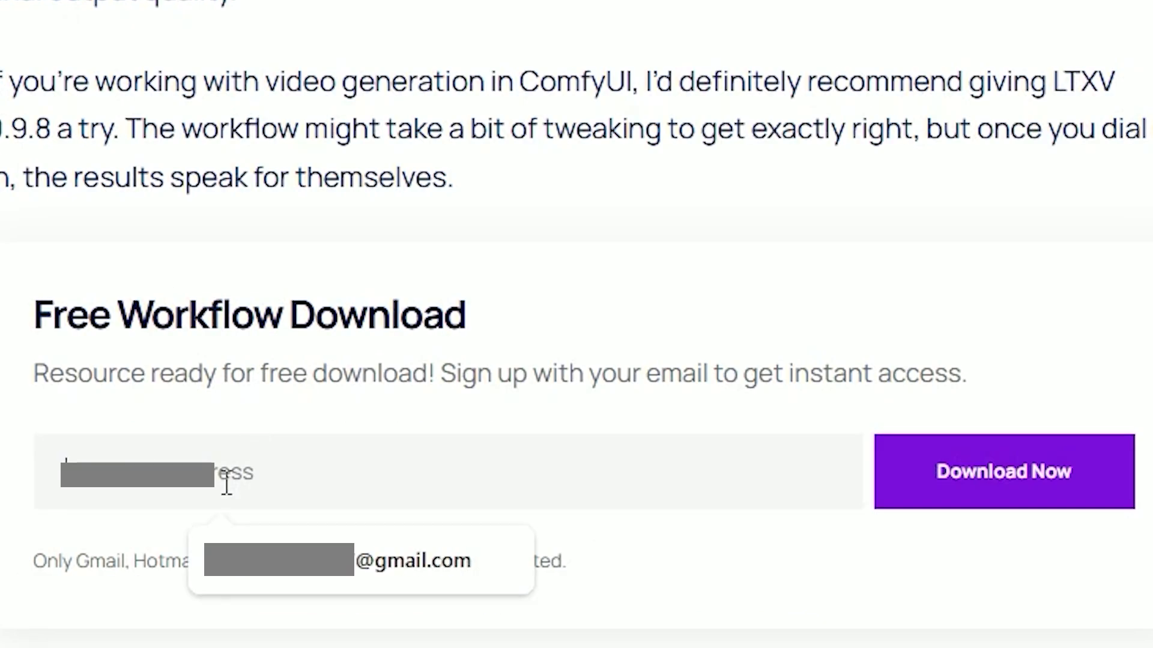
{"action": "left_click", "coordinate": [252, 558]}
{"action": "left_click", "coordinate": [921, 483]}
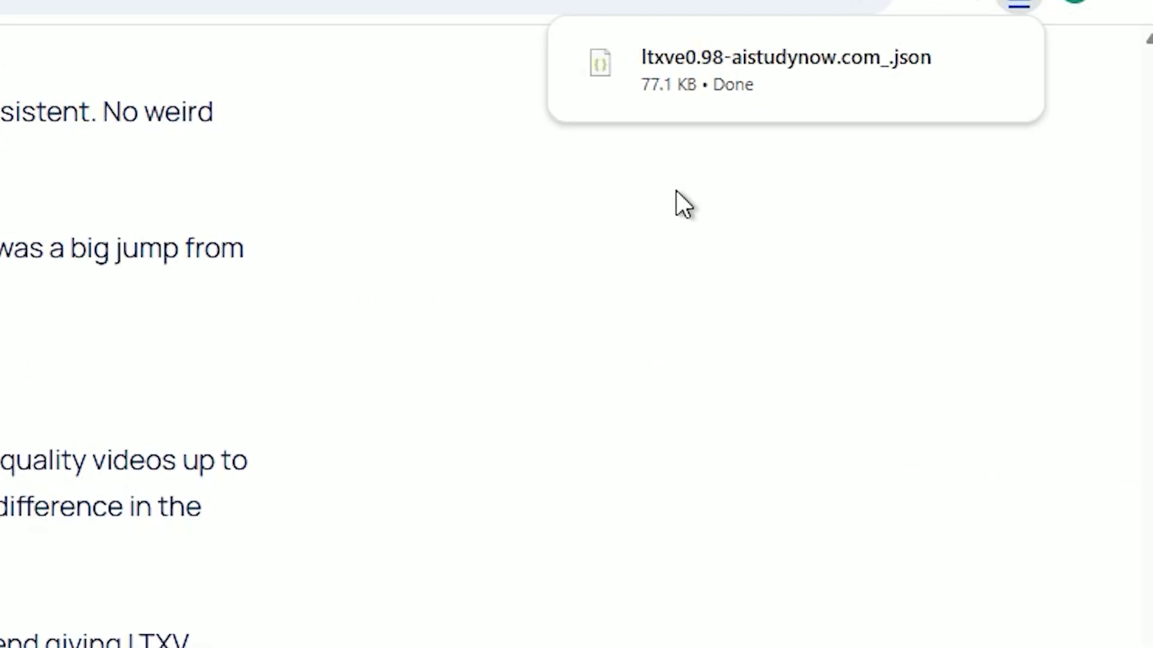
{"action": "mouse_move", "coordinate": [637, 89]}
{"action": "scroll", "coordinate": [240, 336], "scroll_direction": "up", "scroll_amount": 5}
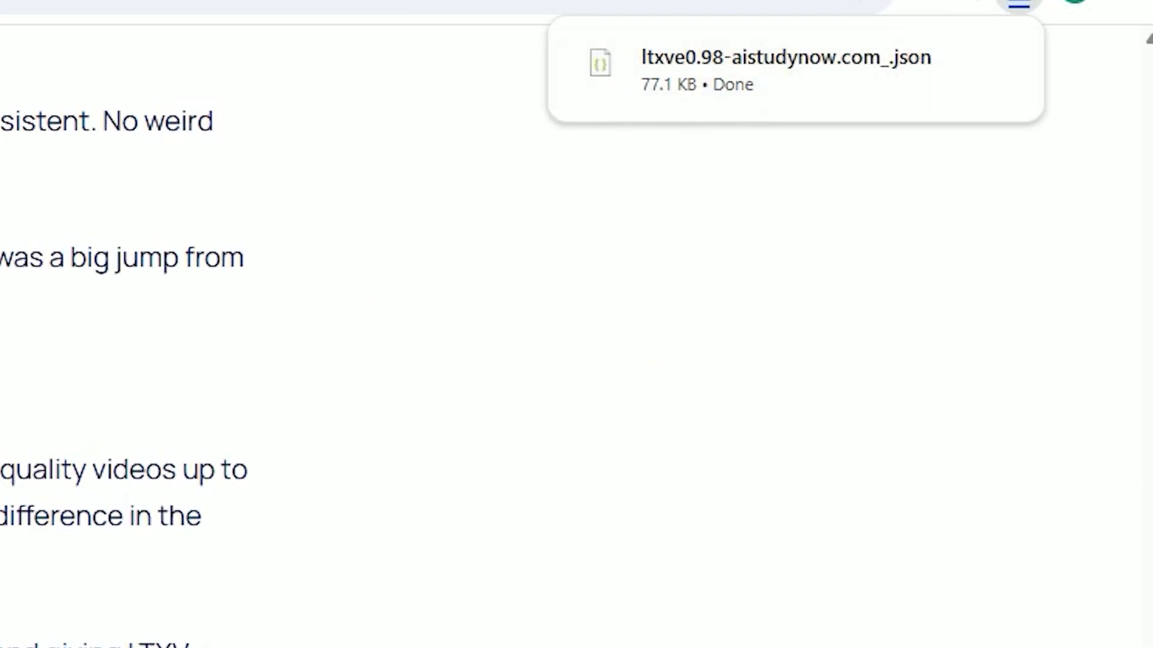
Request the free download at the end of the Wan 2.1 article using the email address
{"action": "scroll", "coordinate": [576, 324], "scroll_direction": "up", "scroll_amount": 15}
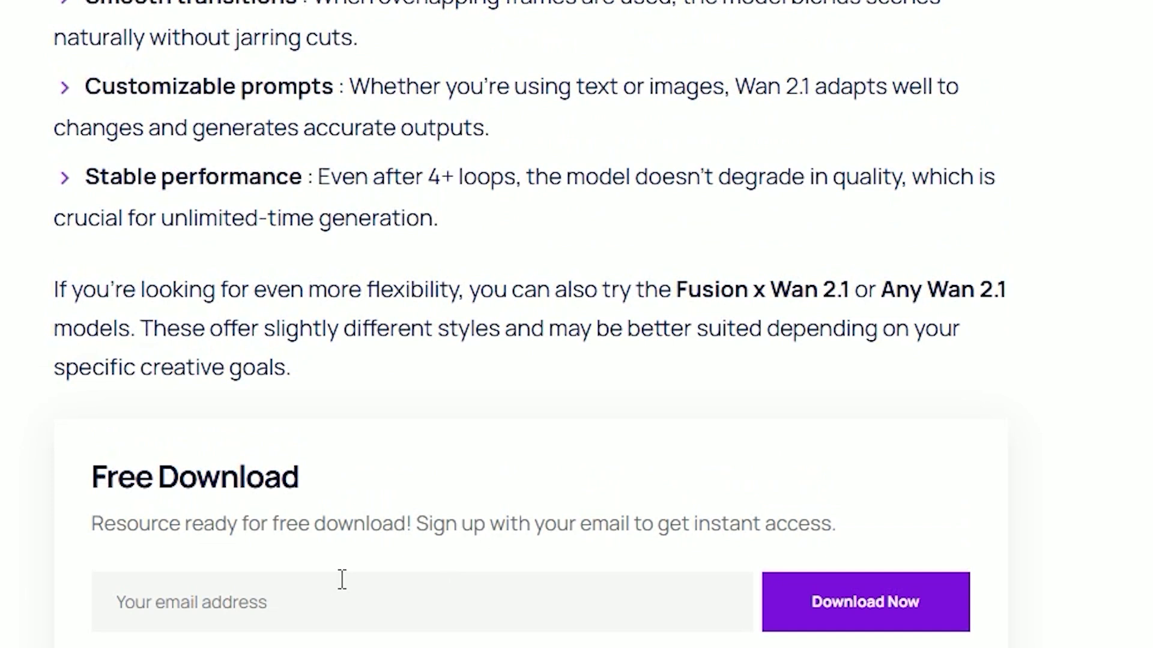
{"action": "left_click", "coordinate": [320, 593]}
{"action": "left_click", "coordinate": [849, 612]}
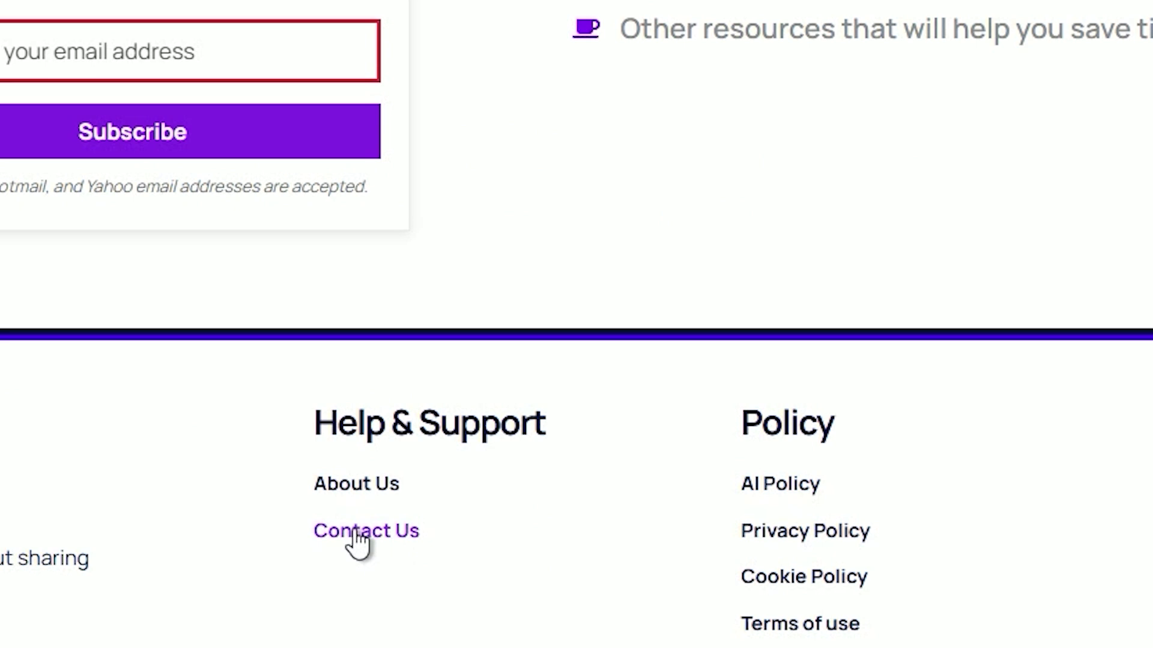
Open the site's Contact Us page, review the contact form, and highlight the support email address
{"action": "left_click", "coordinate": [384, 531]}
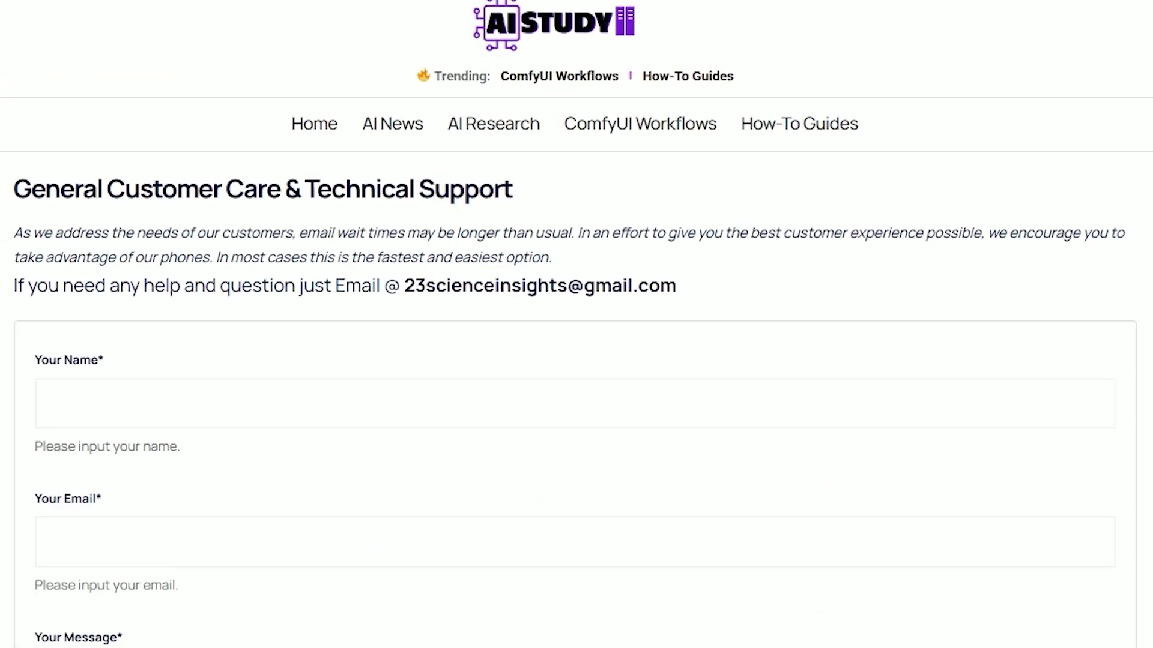
{"action": "scroll", "coordinate": [577, 325], "scroll_direction": "down", "scroll_amount": 3}
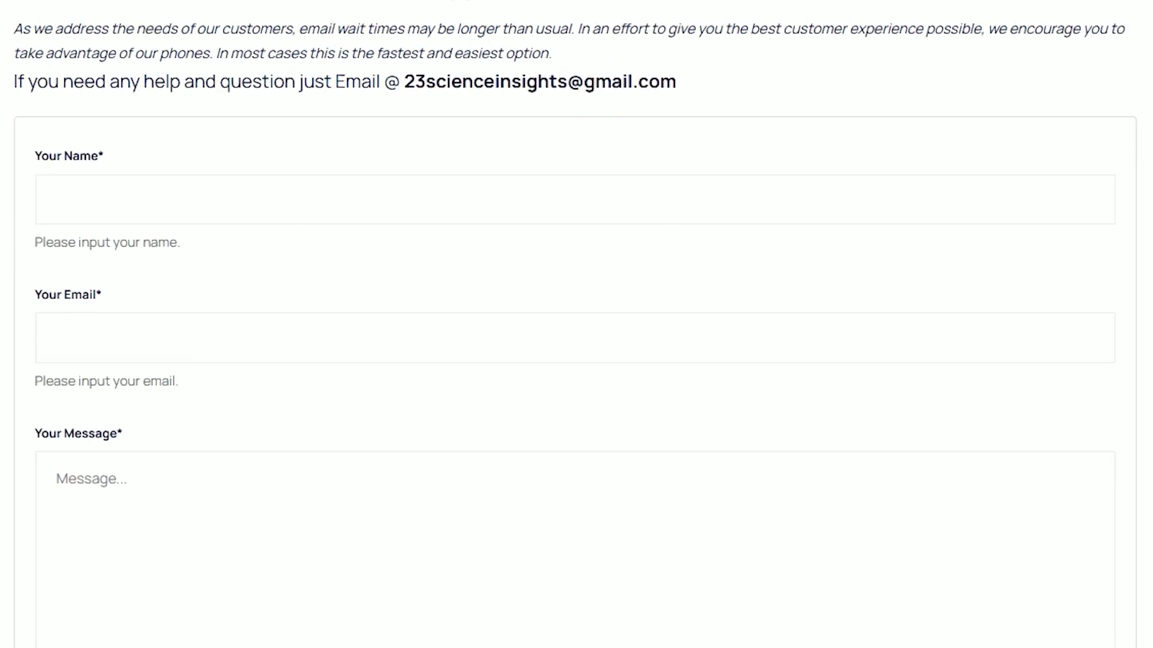
{"action": "scroll", "coordinate": [576, 324], "scroll_direction": "up", "scroll_amount": 3}
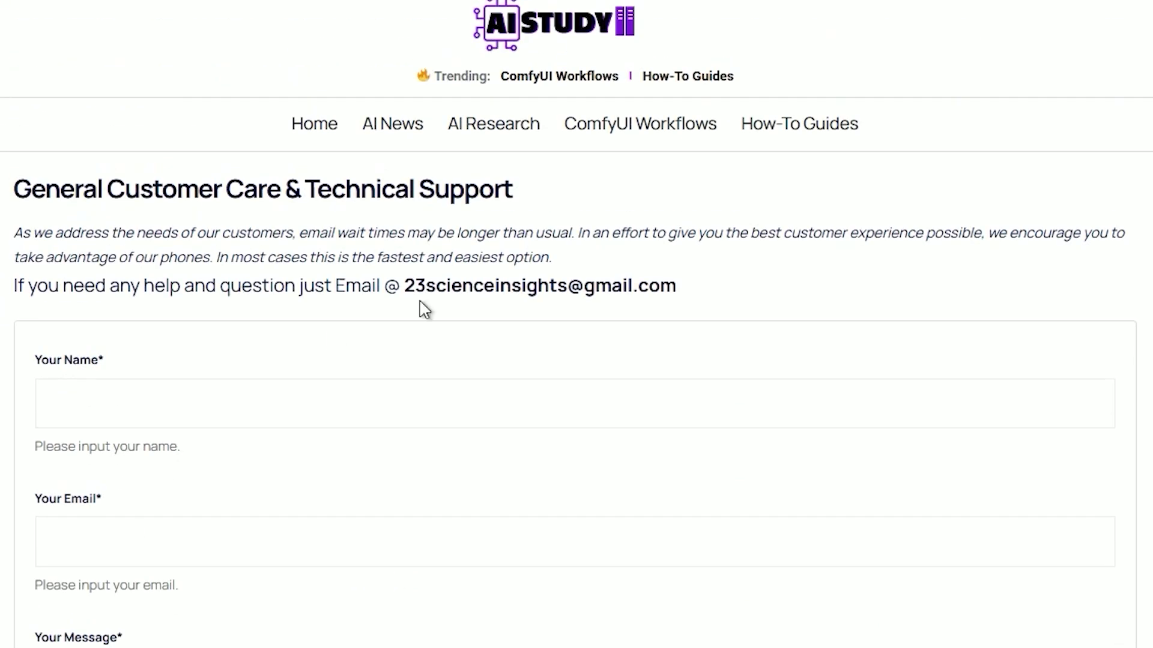
{"action": "left_click_drag", "start_coordinate": [407, 284], "coordinate": [616, 291]}
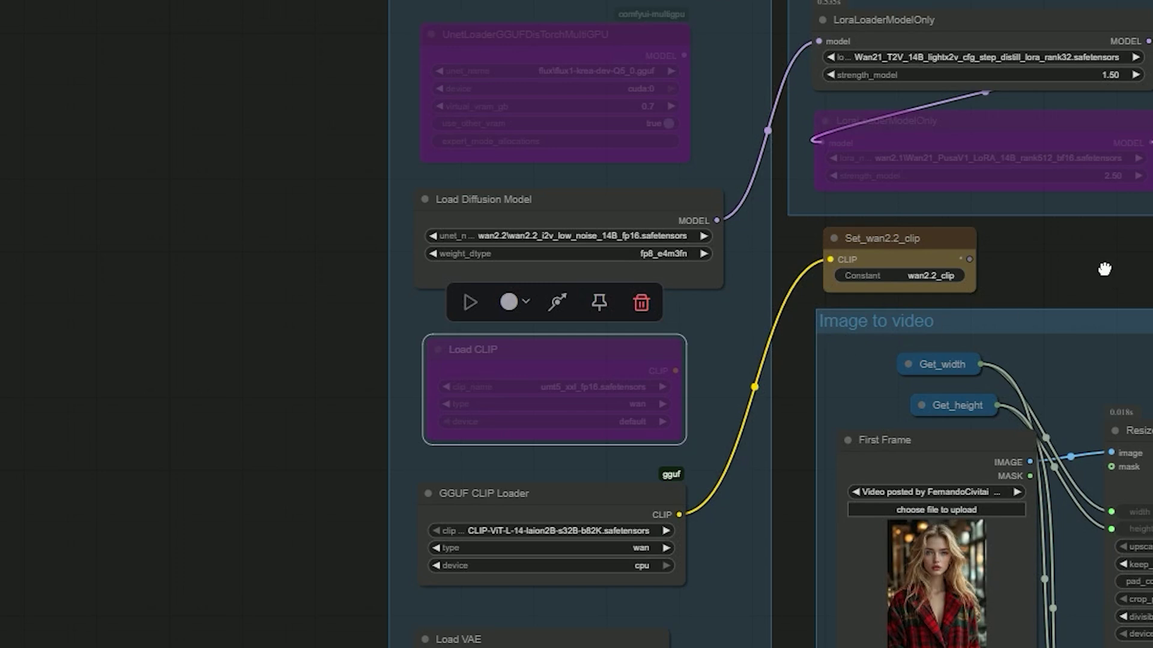
Return to the ComfyUI workflow and update ComfyUI through ComfyUI Manager
{"action": "left_click_drag", "start_coordinate": [1104, 269], "coordinate": [1037, 249]}
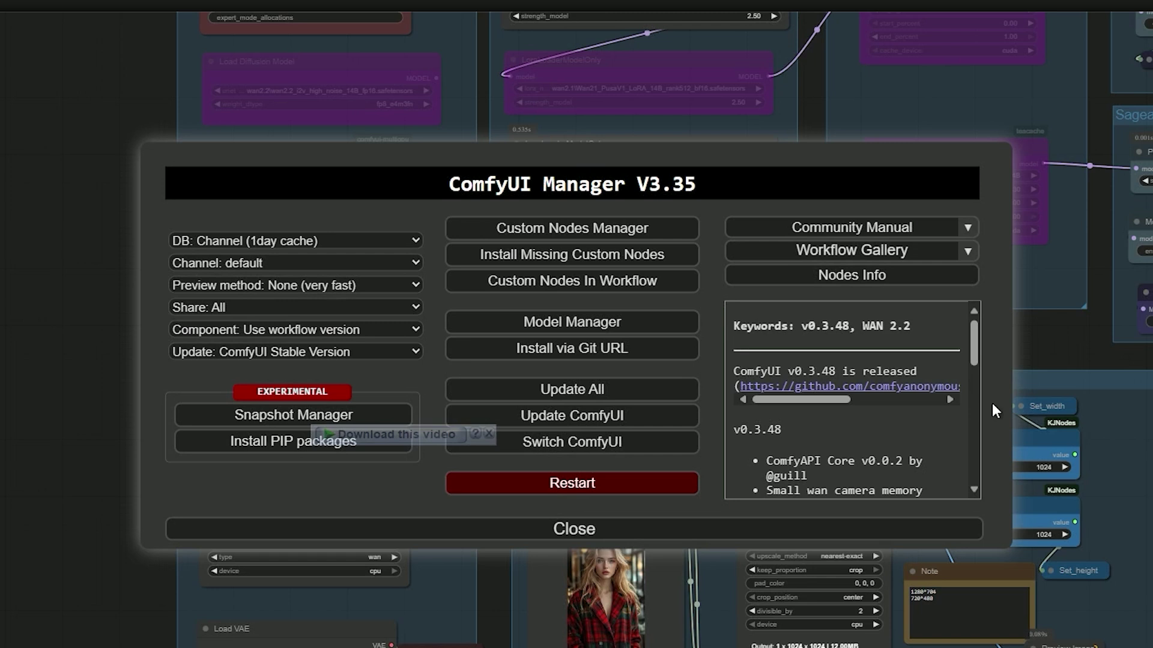
{"action": "left_click", "coordinate": [574, 422]}
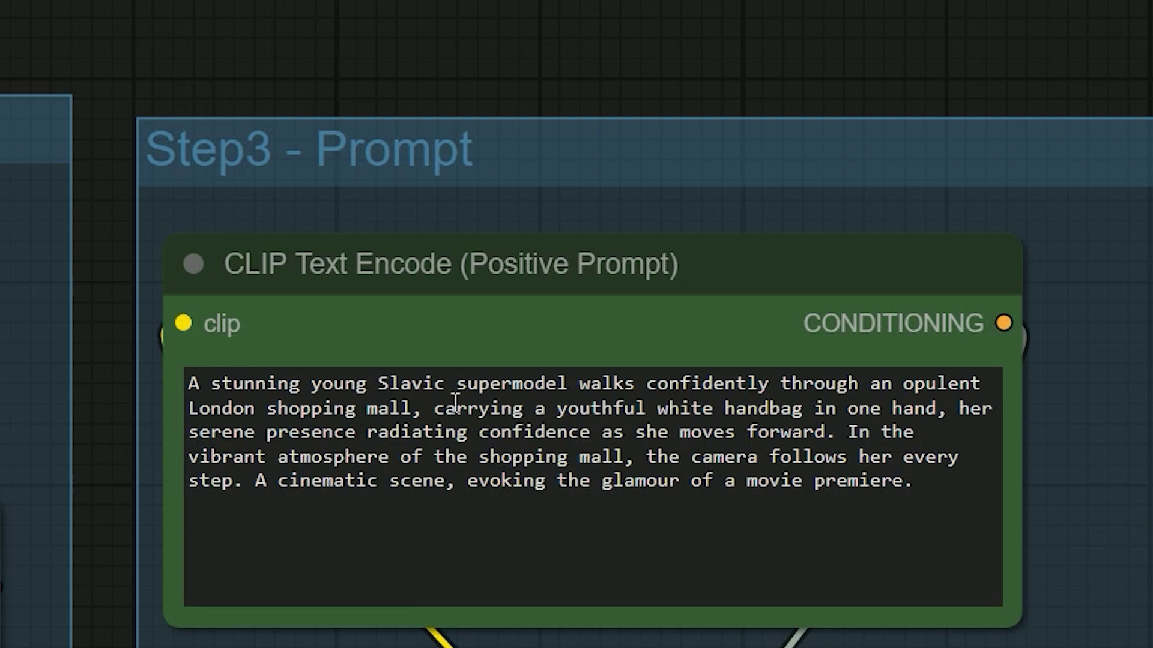
Review the positive prompt in Step3 - Prompt, highlighting the phrases on the walking supermodel, shopping mall, white handbag, forward movement and camera following
{"action": "left_click_drag", "start_coordinate": [456, 384], "coordinate": [883, 394]}
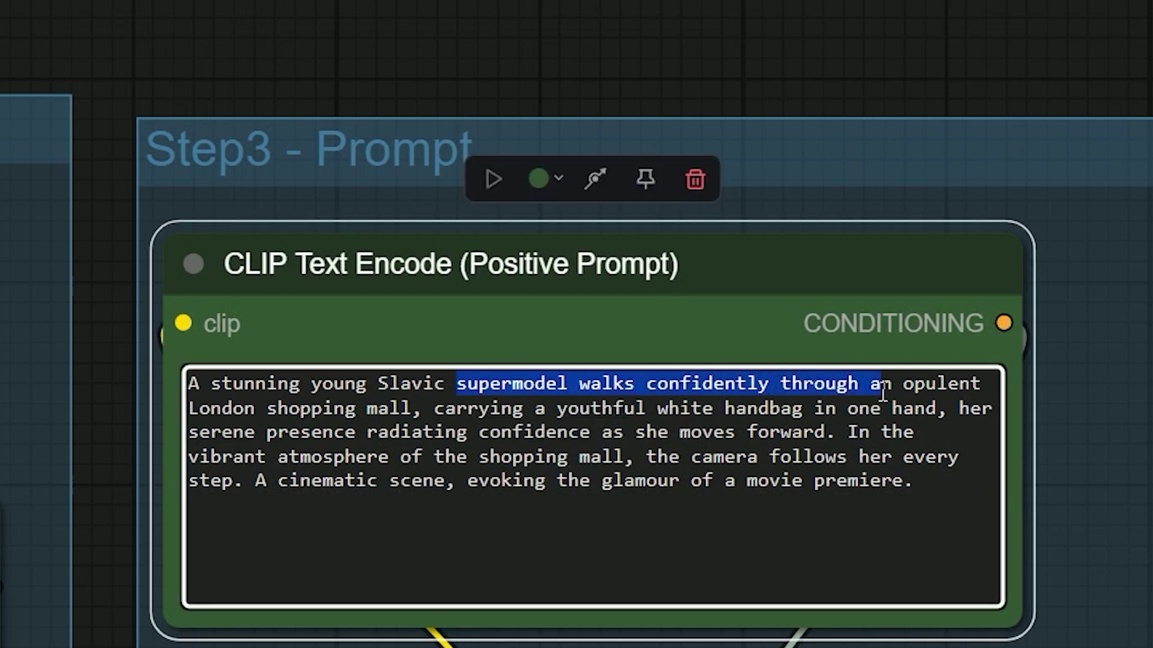
{"action": "left_click", "coordinate": [468, 431]}
{"action": "left_click_drag", "start_coordinate": [414, 409], "coordinate": [270, 411]}
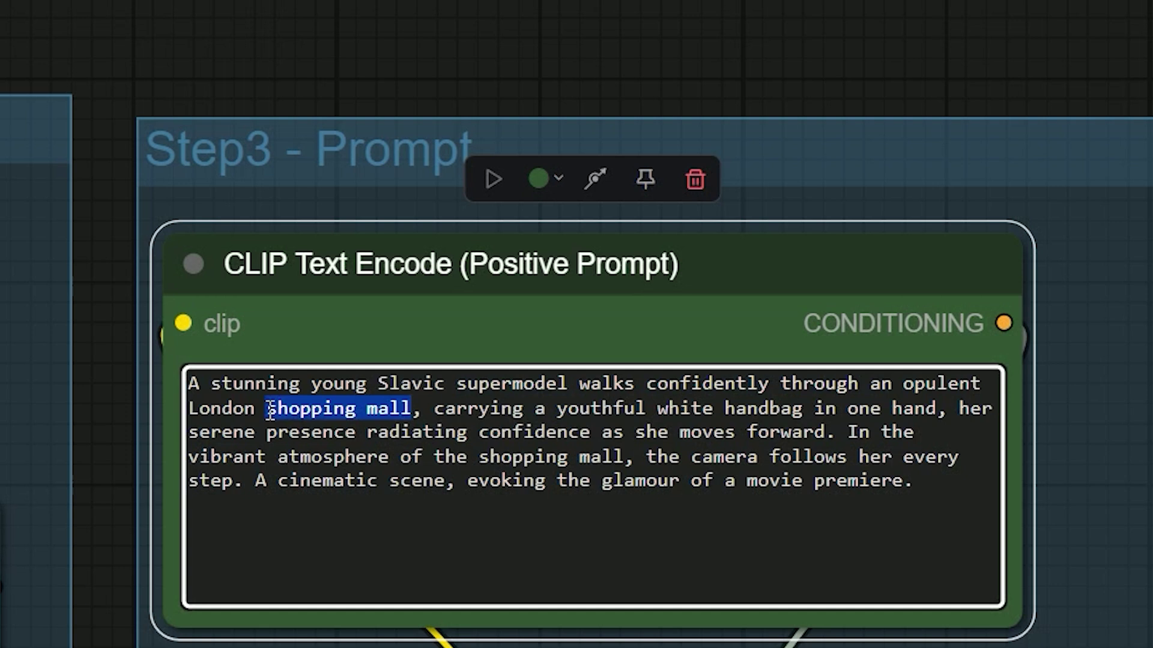
{"action": "left_click_drag", "start_coordinate": [435, 409], "coordinate": [820, 414]}
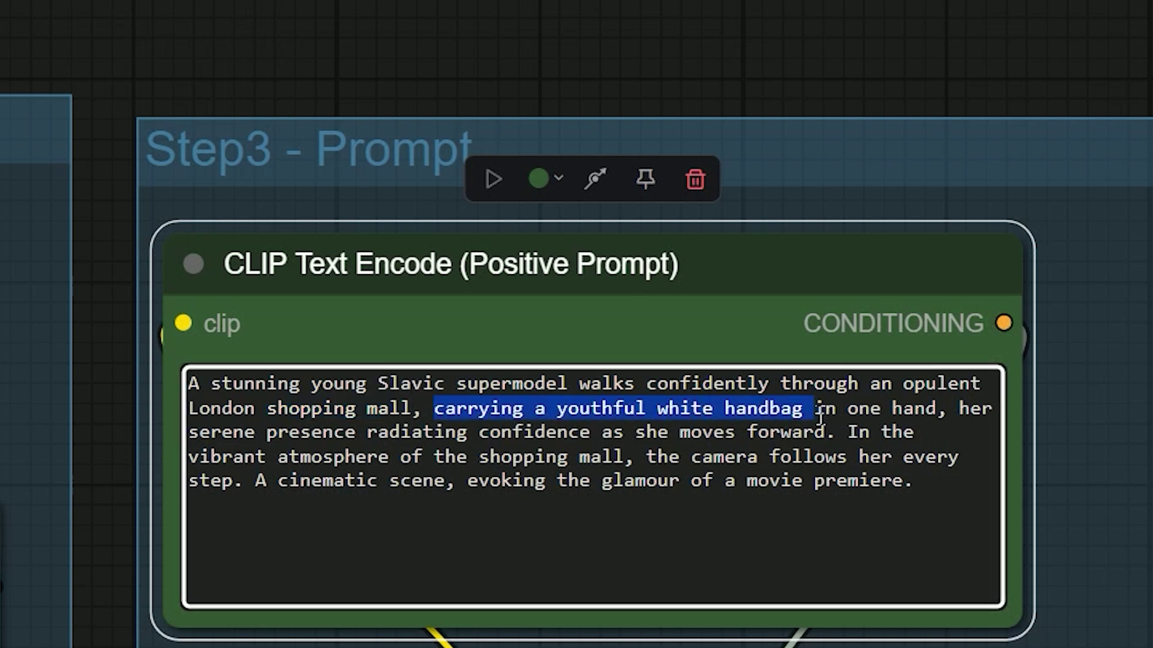
{"action": "left_click", "coordinate": [920, 432]}
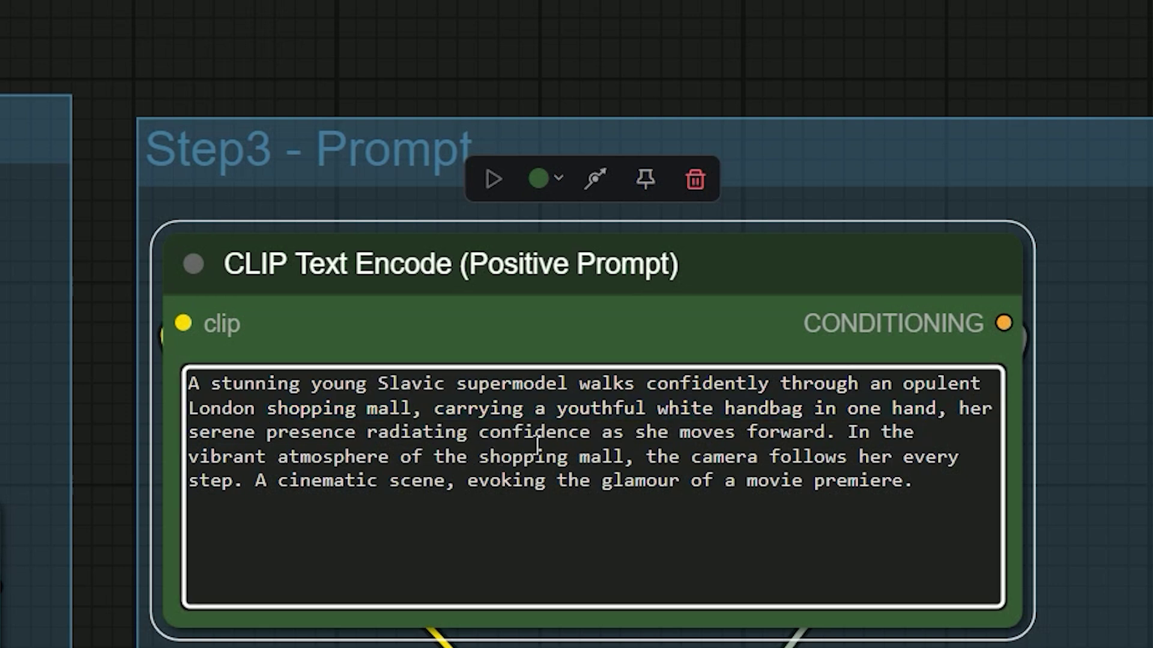
{"action": "left_click_drag", "start_coordinate": [637, 432], "coordinate": [801, 431]}
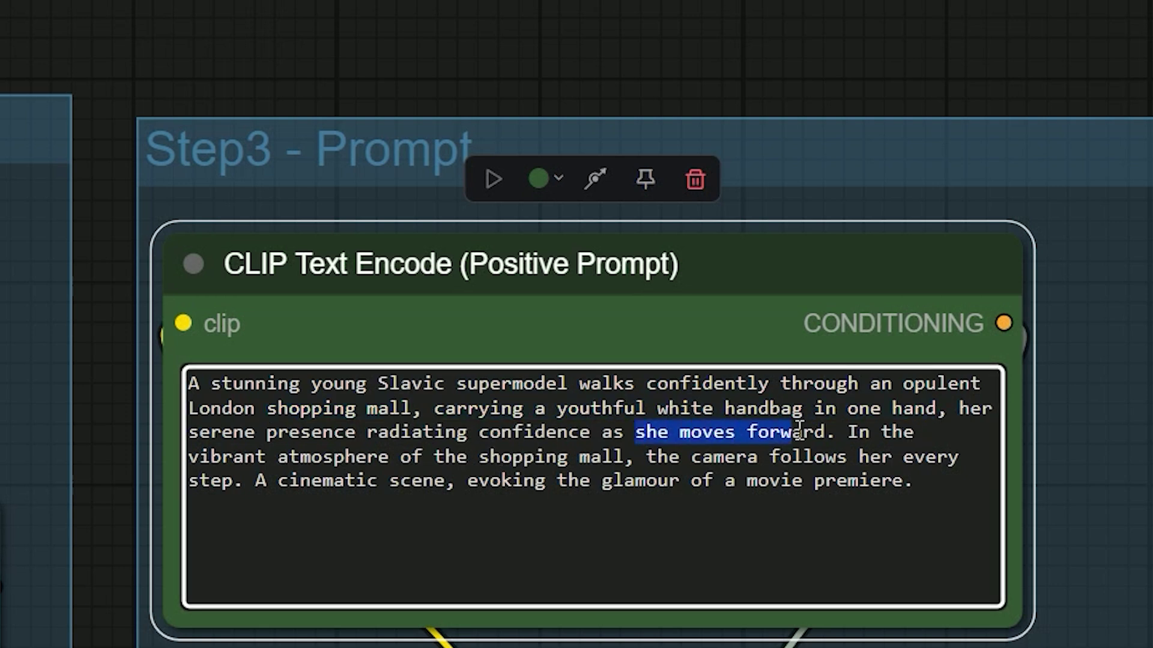
{"action": "left_click", "coordinate": [578, 467]}
{"action": "left_click_drag", "start_coordinate": [691, 457], "coordinate": [939, 463]}
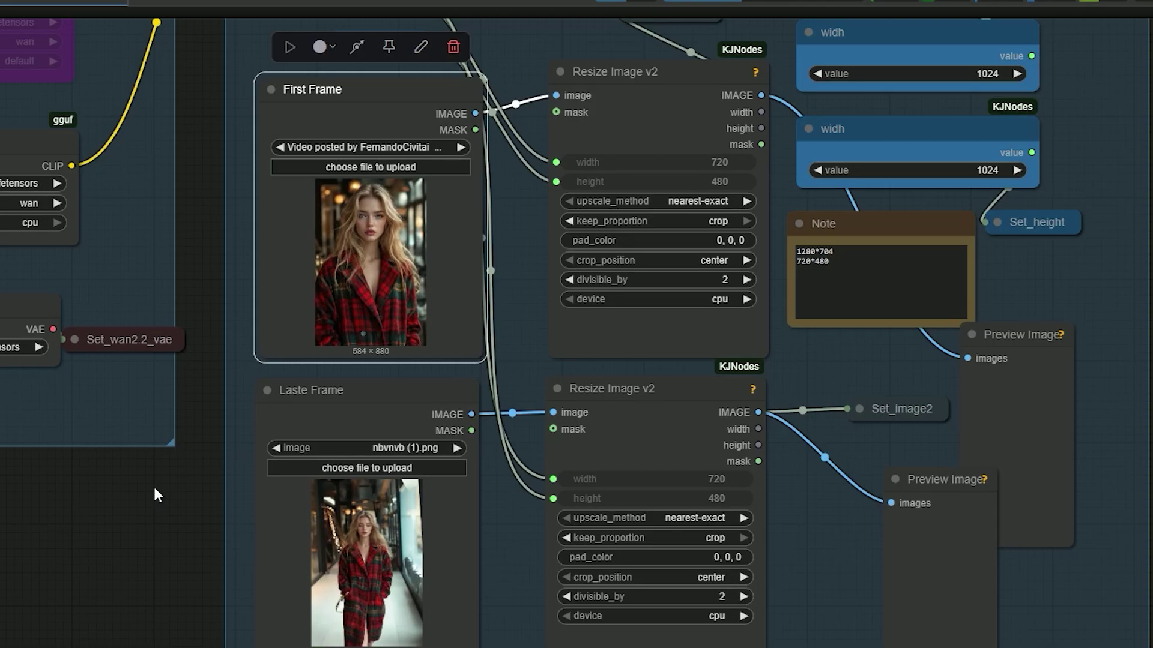
Examine the source images loaded in the First Frame and Laste Frame nodes, including their sizes
{"action": "left_click_drag", "start_coordinate": [155, 495], "coordinate": [184, 490]}
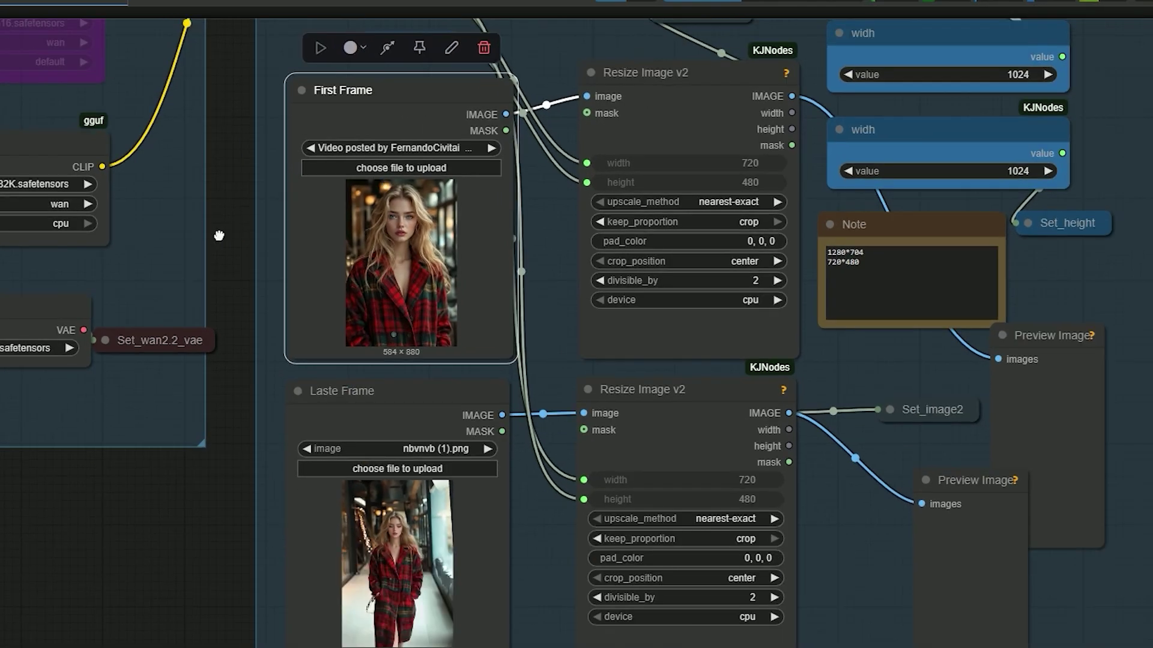
{"action": "left_click_drag", "start_coordinate": [219, 236], "coordinate": [218, 224]}
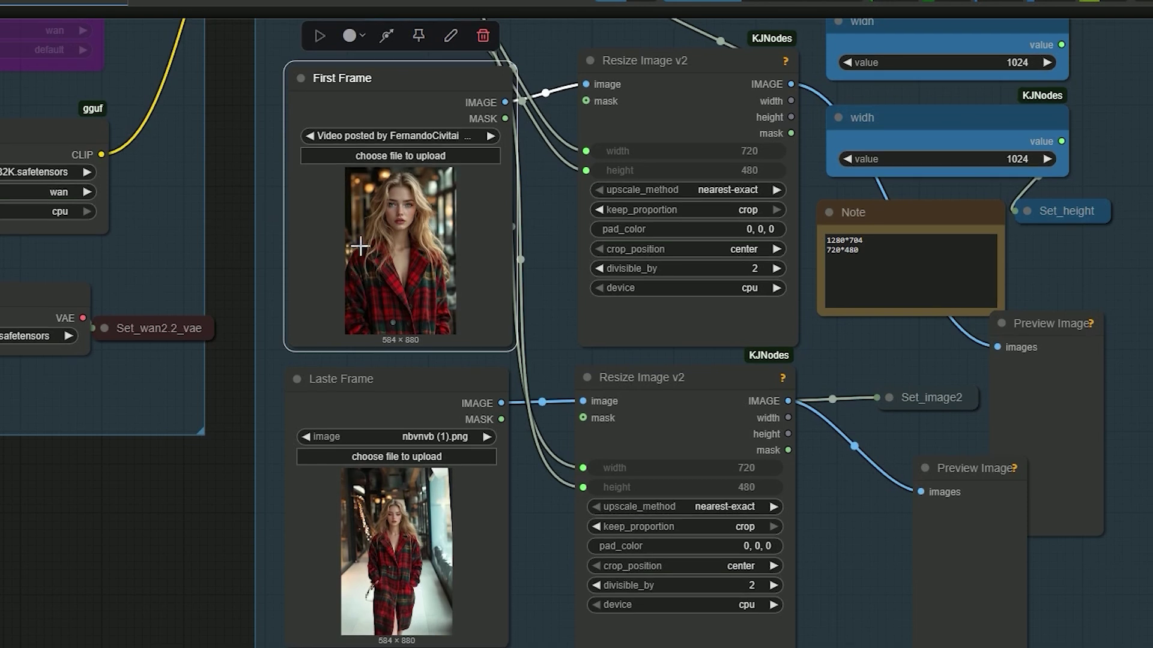
{"action": "scroll", "coordinate": [384, 216], "scroll_direction": "up", "scroll_amount": 5}
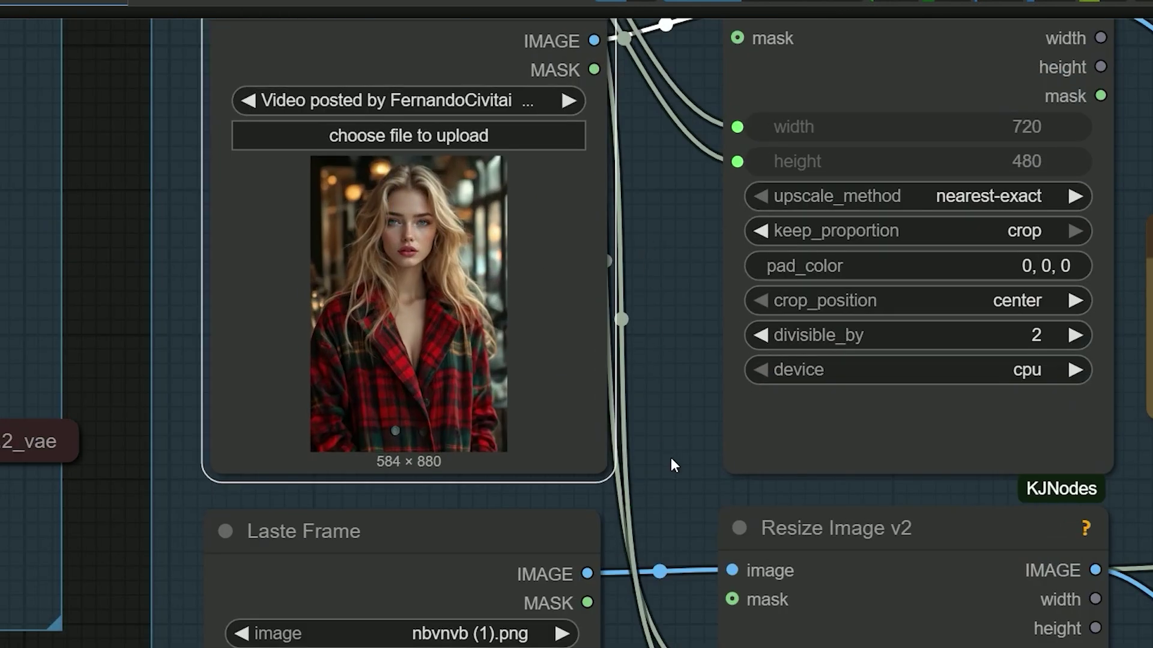
{"action": "left_click_drag", "start_coordinate": [671, 457], "coordinate": [728, 108]}
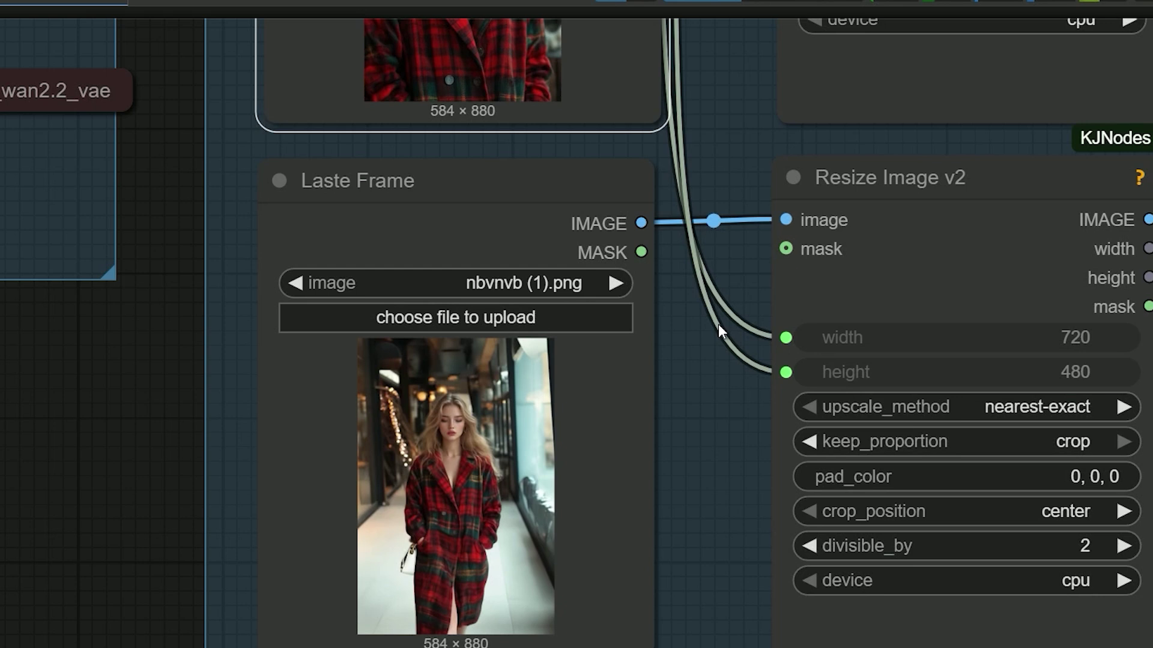
{"action": "scroll", "coordinate": [718, 324], "scroll_direction": "down", "scroll_amount": 4}
{"action": "left_click_drag", "start_coordinate": [708, 148], "coordinate": [547, 294]}
{"action": "scroll", "coordinate": [611, 295], "scroll_direction": "down", "scroll_amount": 2}
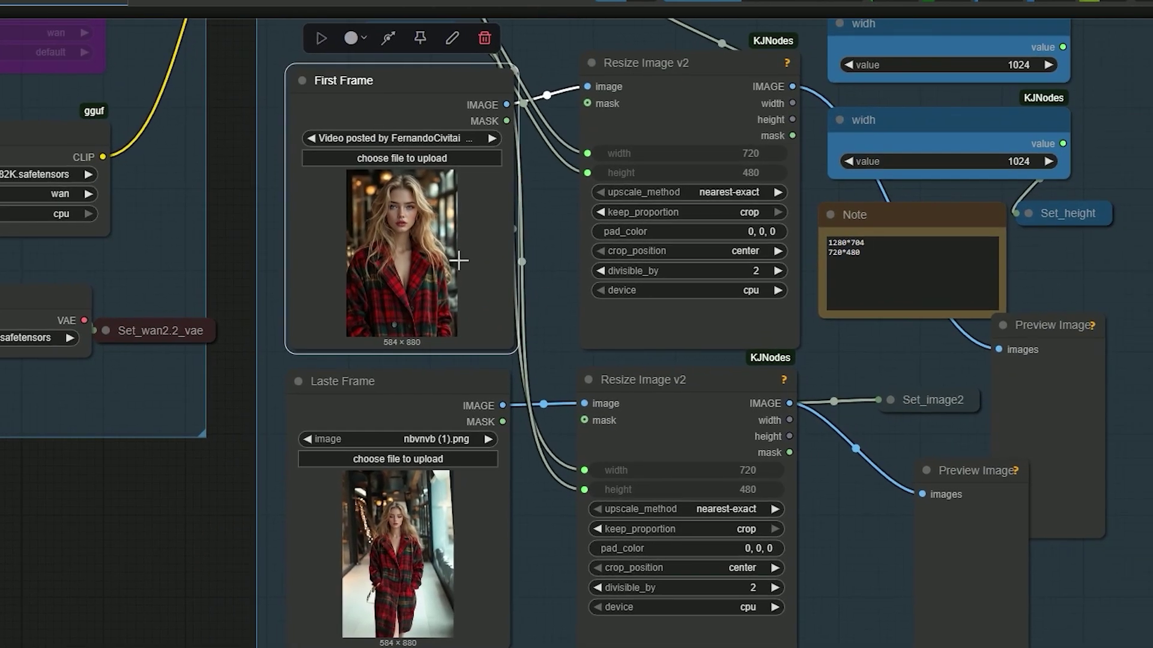
{"action": "left_click", "coordinate": [384, 516]}
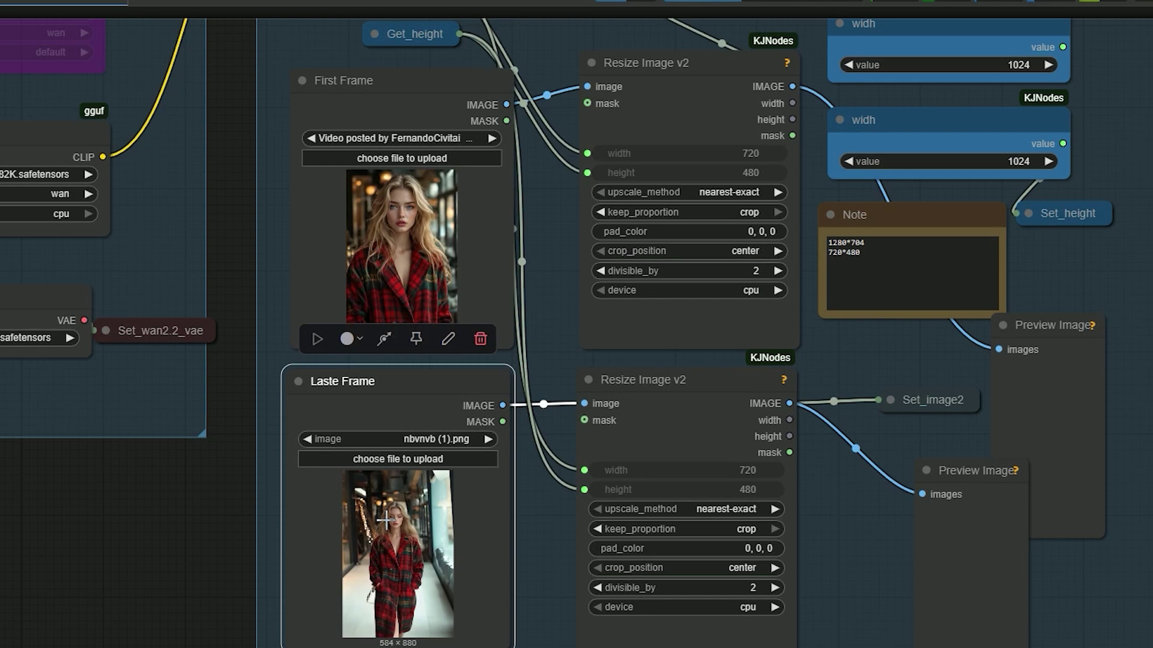
{"action": "left_click", "coordinate": [235, 292]}
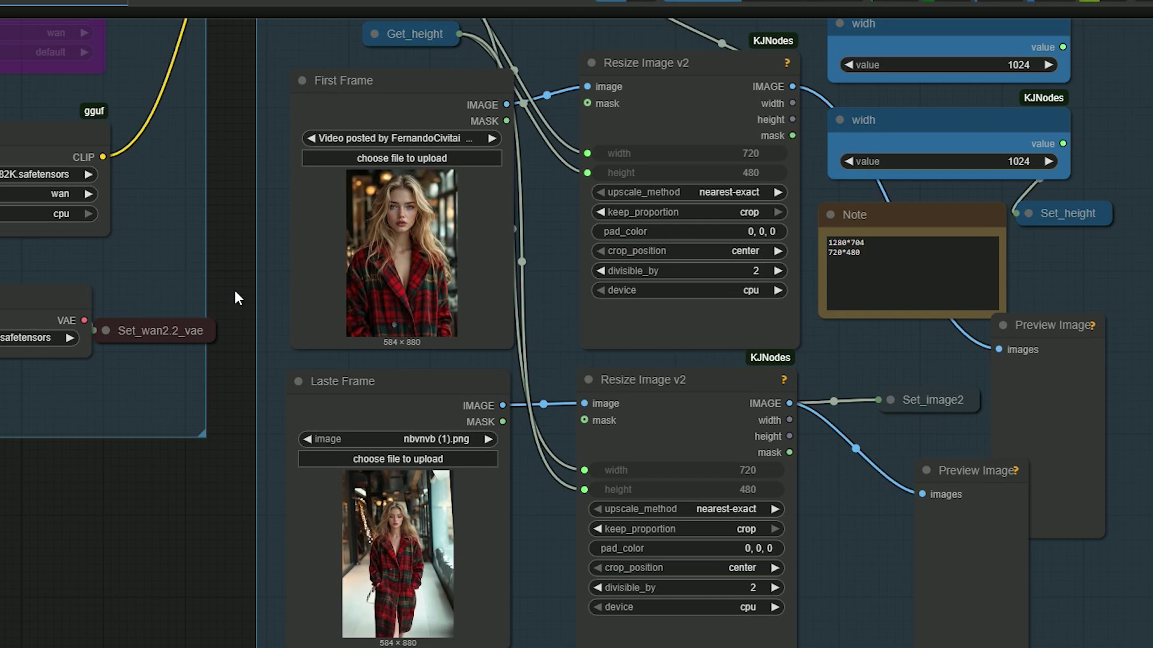
In the Image to video group, set the width value to 584 and edit the height value beneath it
{"action": "left_click_drag", "start_coordinate": [162, 513], "coordinate": [80, 535]}
{"action": "left_click_drag", "start_coordinate": [1119, 235], "coordinate": [1032, 330]}
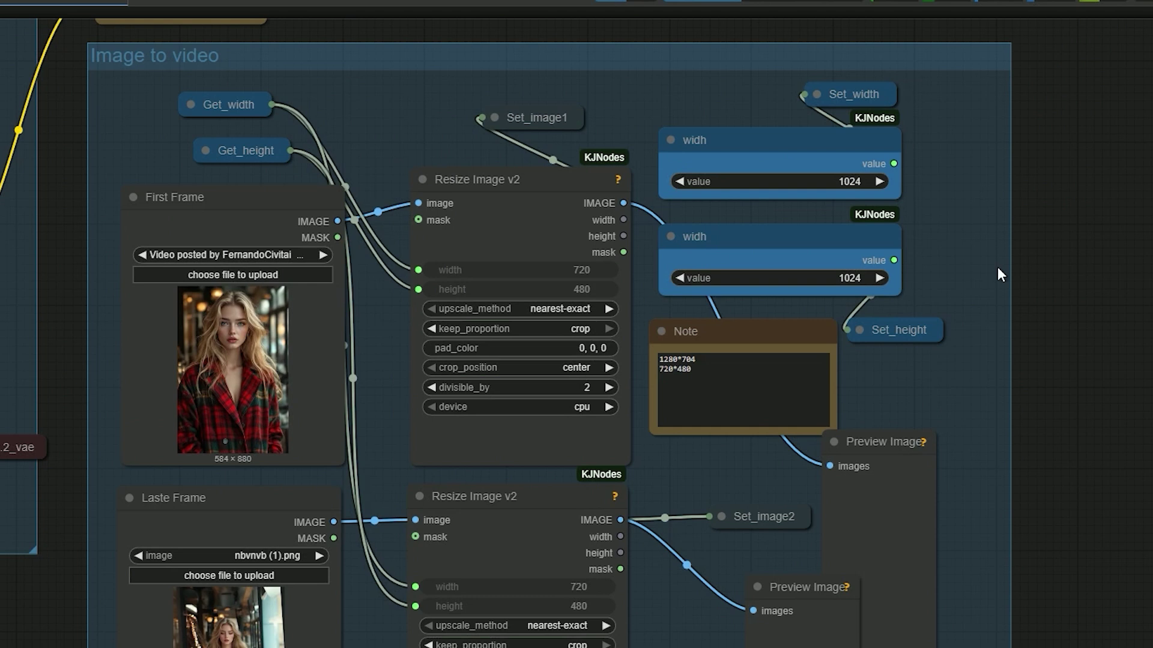
{"action": "left_click", "coordinate": [861, 182]}
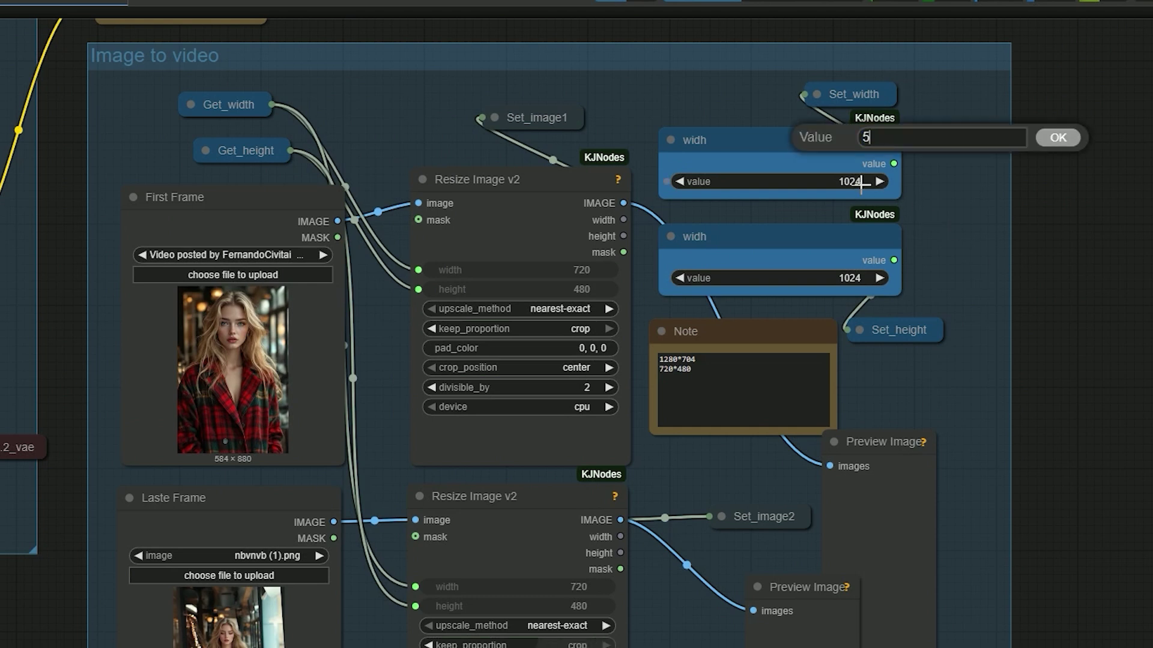
{"action": "type", "text": "584"}
{"action": "left_click", "coordinate": [1057, 138]}
{"action": "left_click", "coordinate": [855, 278]}
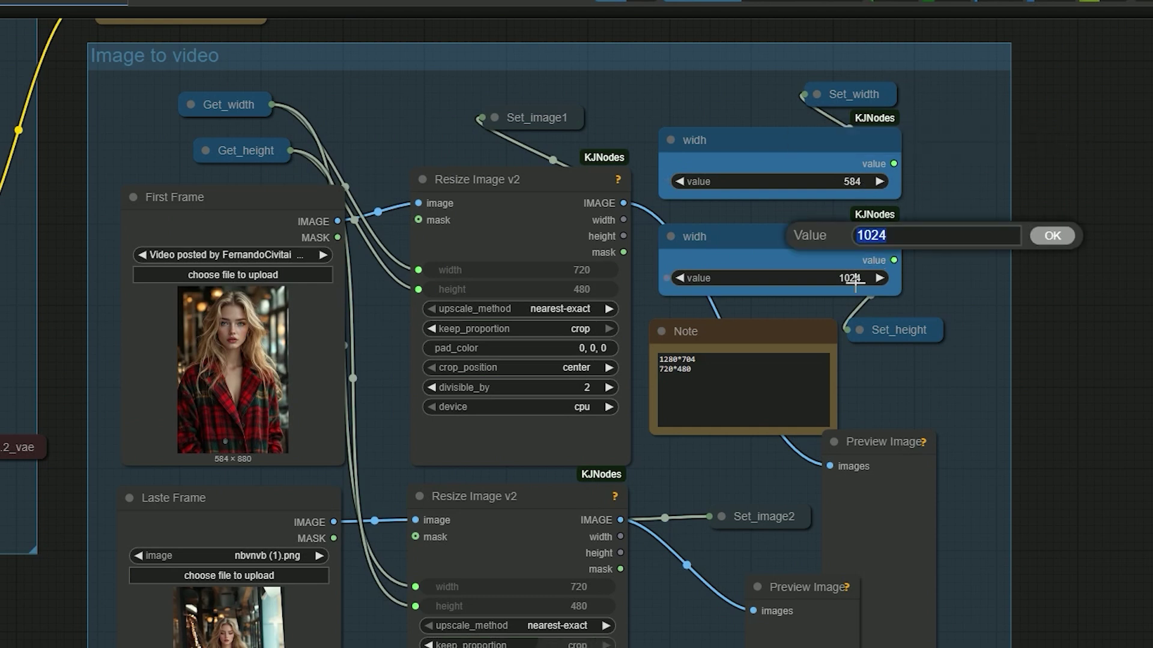
{"action": "left_click", "coordinate": [1055, 238]}
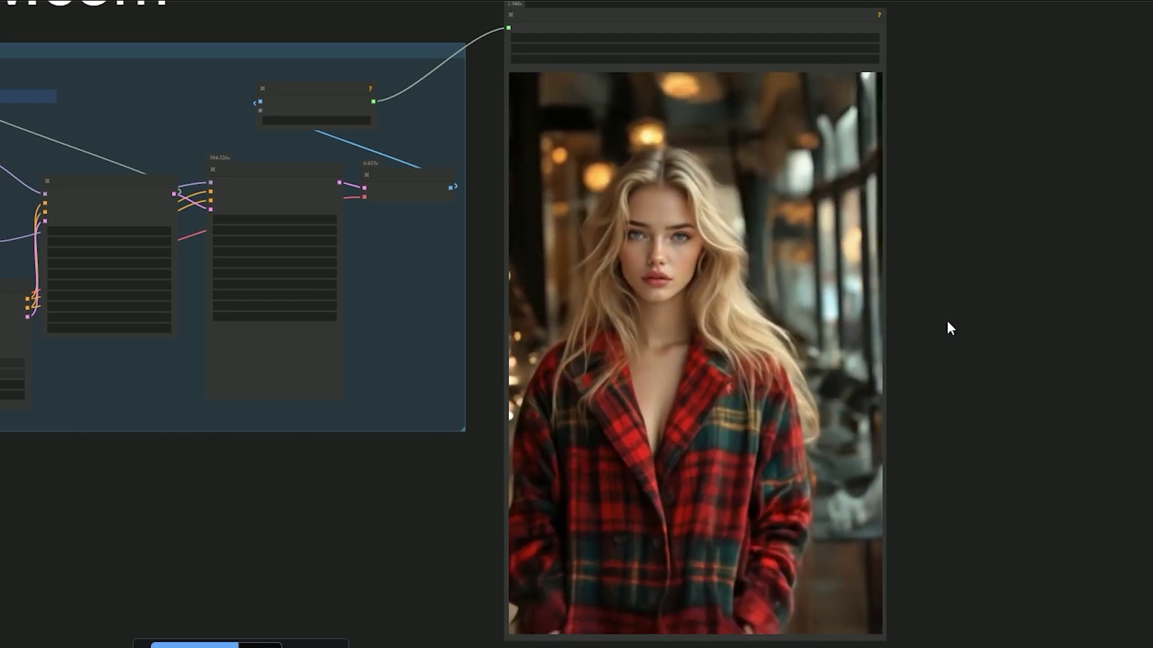
Select the VAE Decode node near the sampler and run the workflow again
{"action": "left_click", "coordinate": [393, 174]}
{"action": "scroll", "coordinate": [342, 118], "scroll_direction": "up", "scroll_amount": 4}
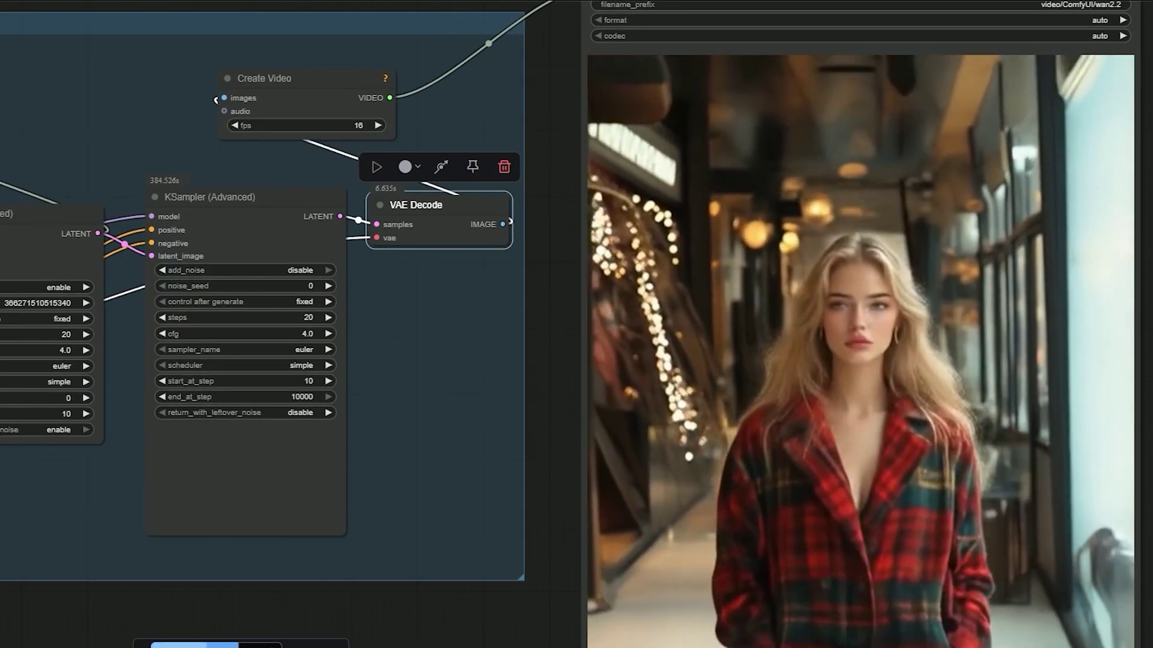
{"action": "left_click", "coordinate": [180, 646]}
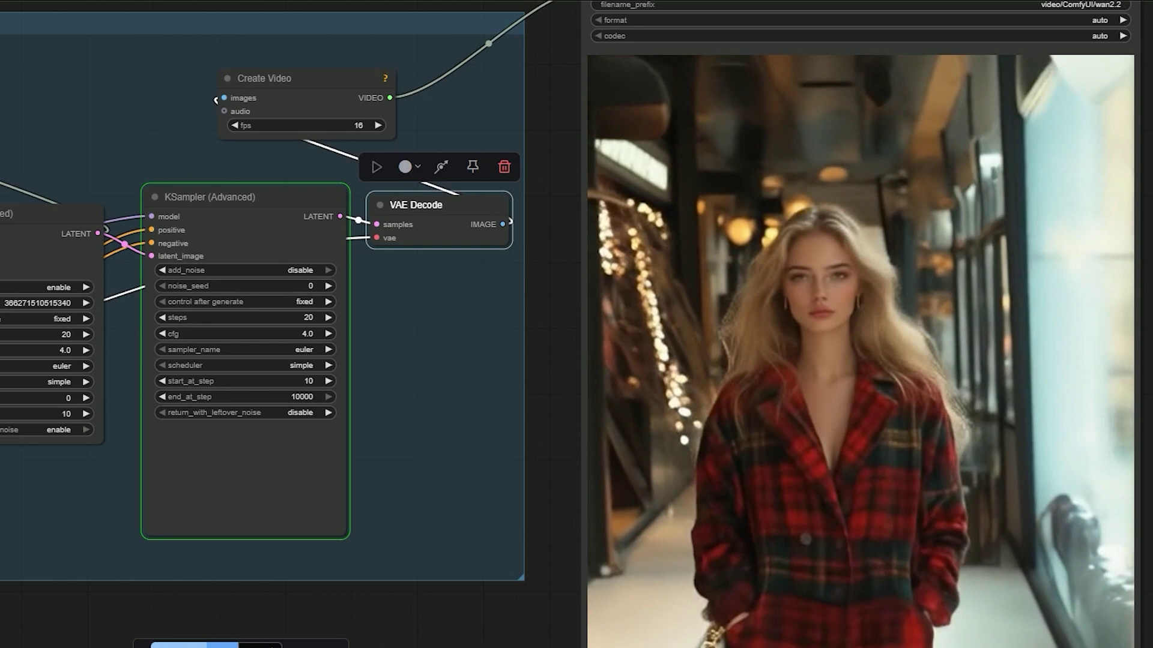
Examine the generated video of the walking model in the output node, checking the face, coat, handbag and camera motion
{"action": "scroll", "coordinate": [414, 603], "scroll_direction": "down", "scroll_amount": 2}
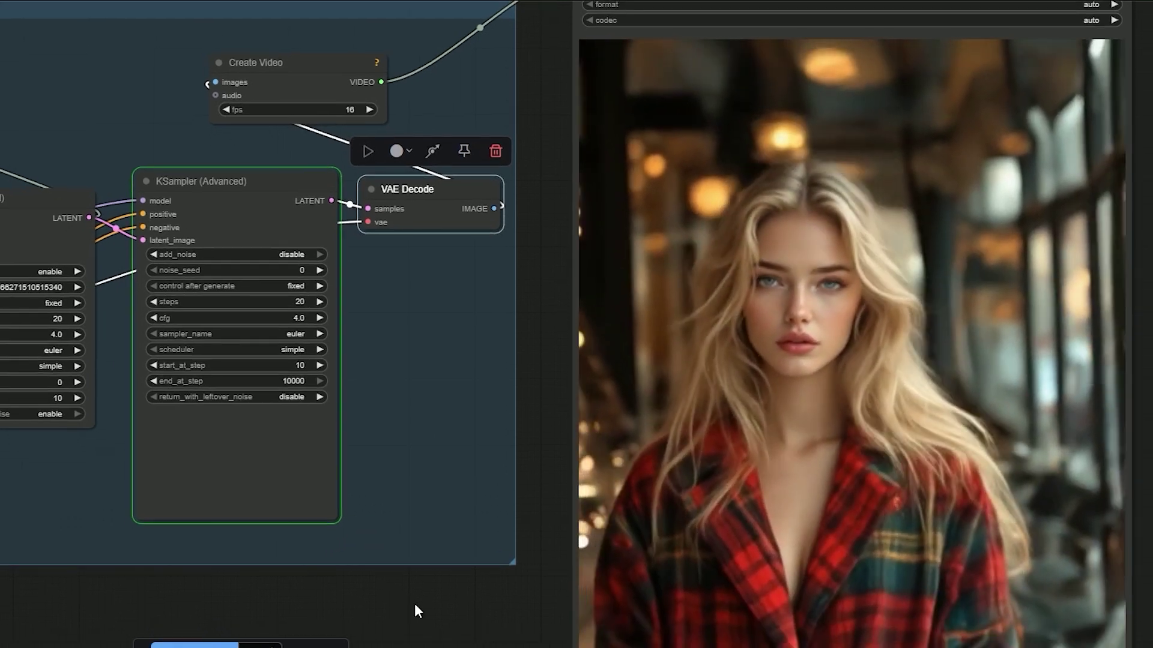
{"action": "left_click_drag", "start_coordinate": [416, 604], "coordinate": [287, 489]}
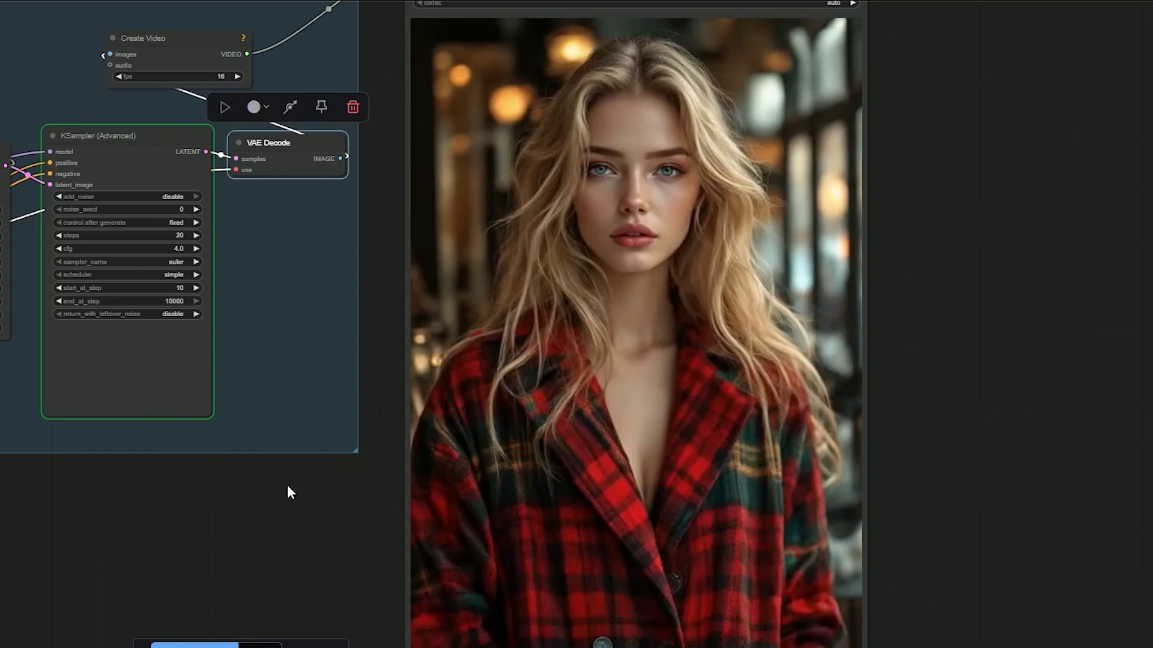
{"action": "scroll", "coordinate": [287, 489], "scroll_direction": "down", "scroll_amount": 2}
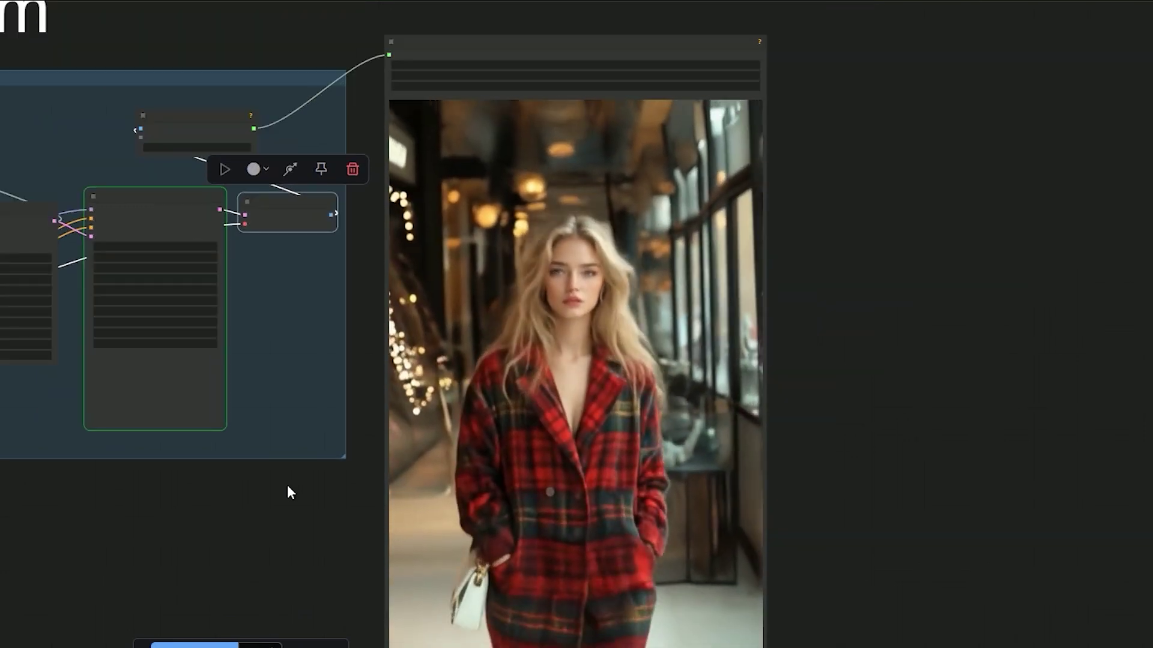
{"action": "left_click_drag", "start_coordinate": [287, 487], "coordinate": [295, 526]}
{"action": "scroll", "coordinate": [367, 390], "scroll_direction": "up", "scroll_amount": 4}
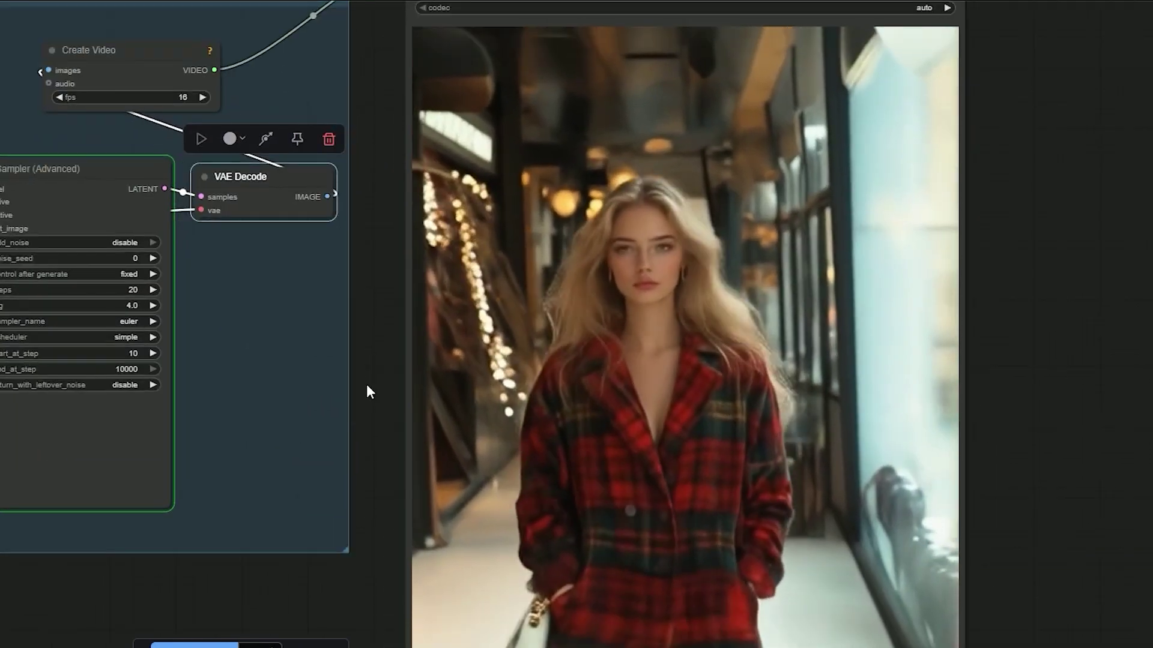
{"action": "scroll", "coordinate": [367, 390], "scroll_direction": "down", "scroll_amount": 2}
{"action": "scroll", "coordinate": [367, 392], "scroll_direction": "down", "scroll_amount": 3}
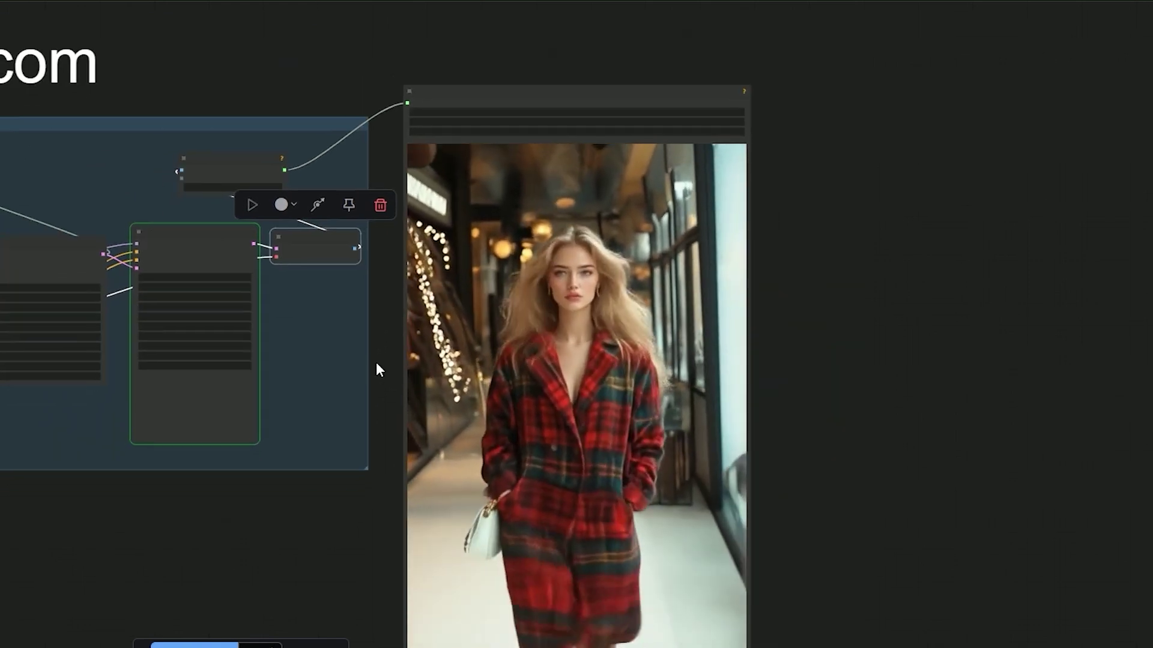
{"action": "scroll", "coordinate": [390, 354], "scroll_direction": "down", "scroll_amount": 1}
{"action": "mouse_move", "coordinate": [727, 447]}
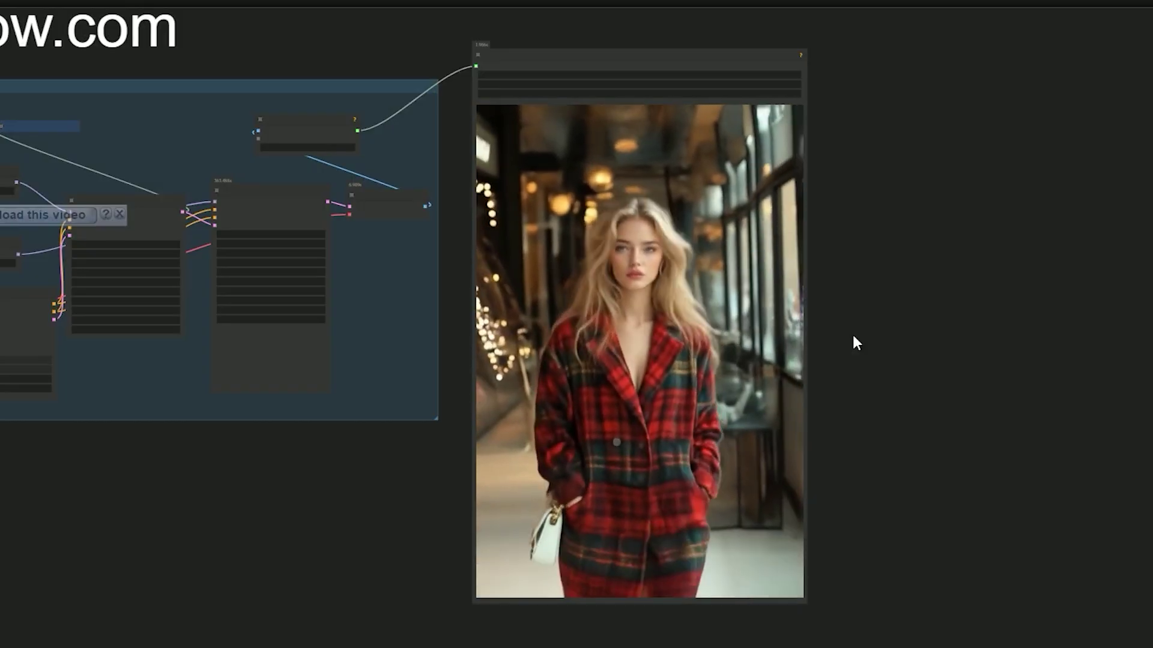
{"action": "scroll", "coordinate": [853, 336], "scroll_direction": "up", "scroll_amount": 2}
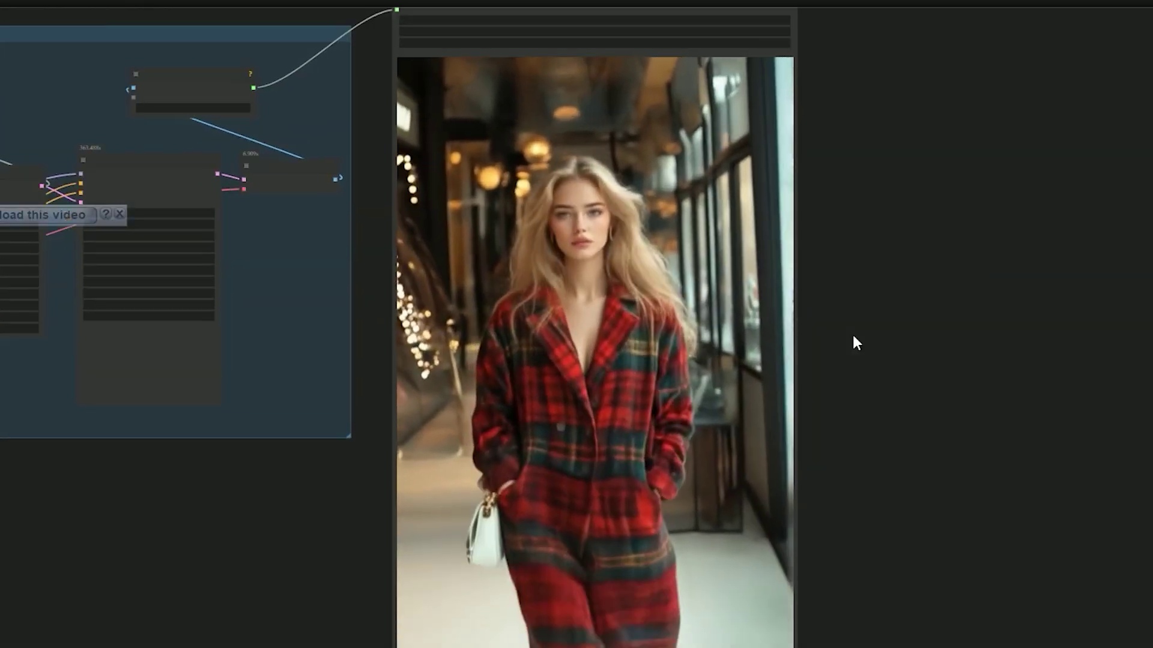
{"action": "left_click_drag", "start_coordinate": [853, 336], "coordinate": [876, 337]}
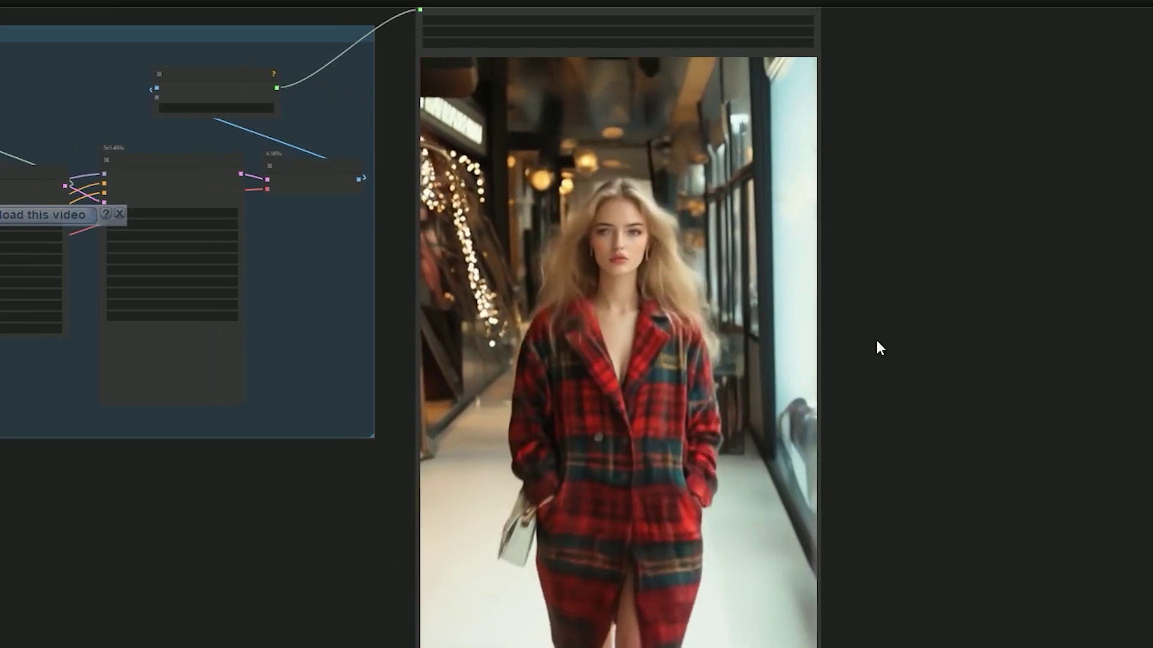
{"action": "mouse_move", "coordinate": [649, 594]}
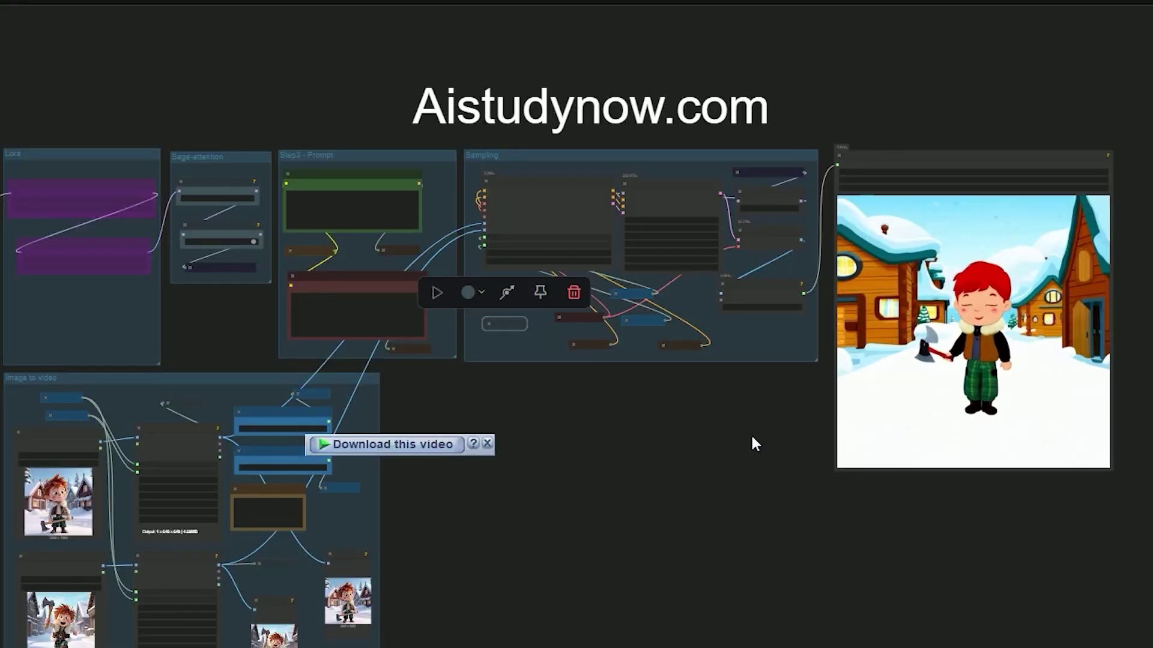
Compare the fp8 and fp16 videos, and inspect the wan2.2_ti2v_5B_fp16.safetensors model in Load Diffusion Model alongside its cartoon boy output
{"action": "scroll", "coordinate": [755, 444], "scroll_direction": "up", "scroll_amount": 1}
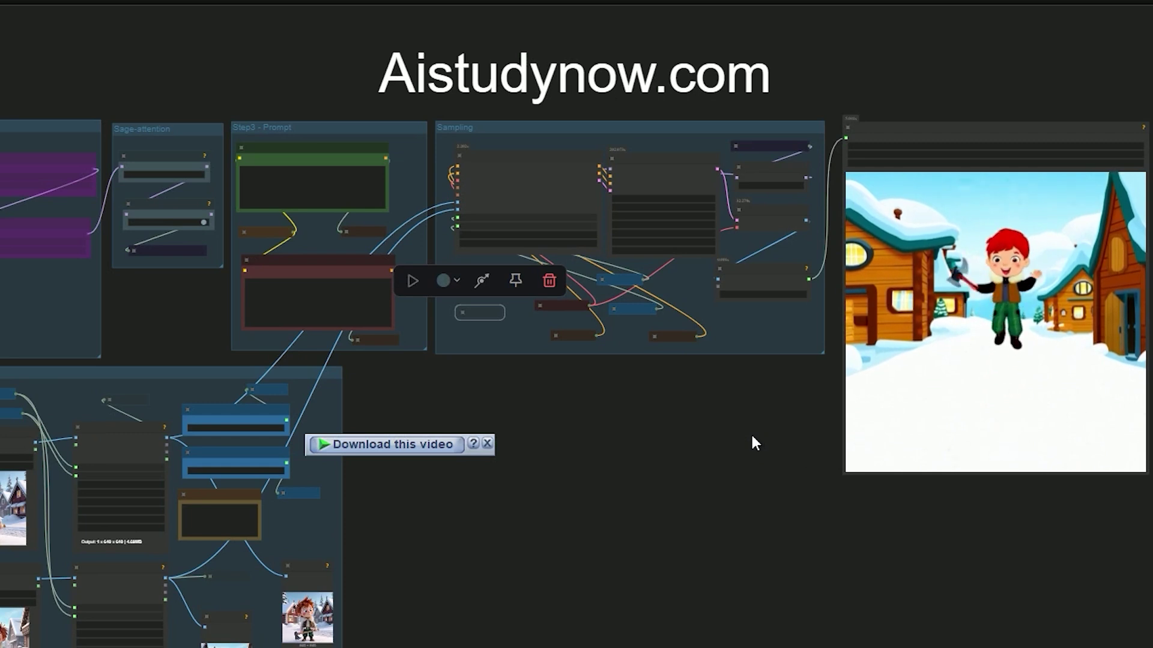
{"action": "left_click", "coordinate": [490, 443]}
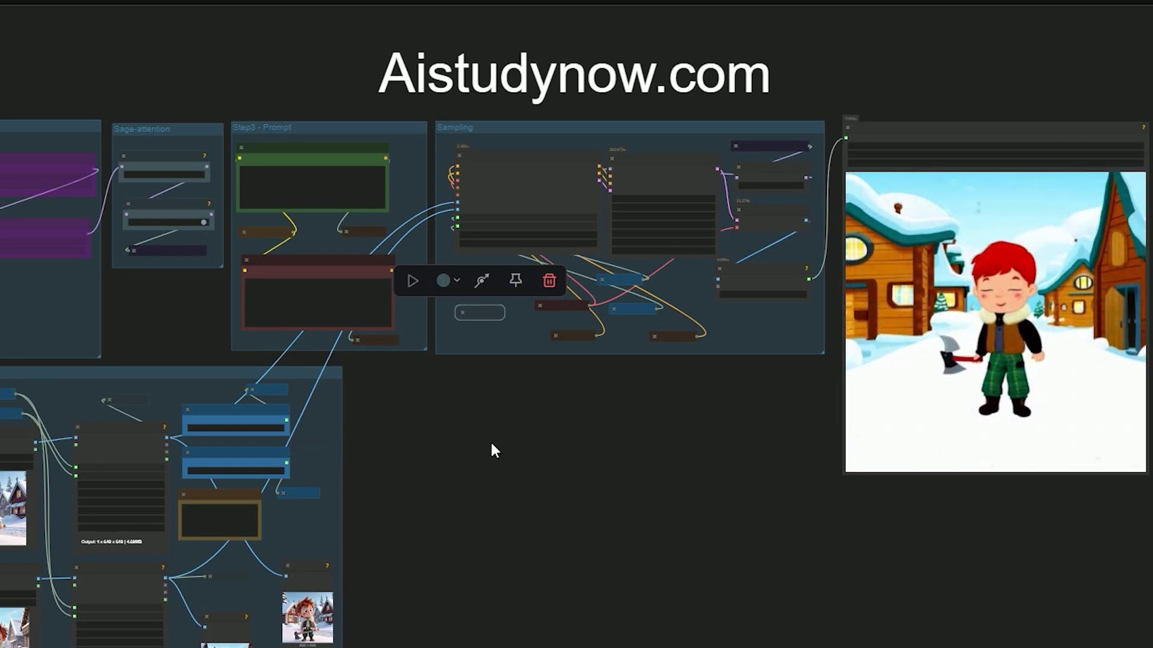
{"action": "left_click_drag", "start_coordinate": [607, 445], "coordinate": [1093, 466]}
{"action": "scroll", "coordinate": [336, 246], "scroll_direction": "up", "scroll_amount": 11}
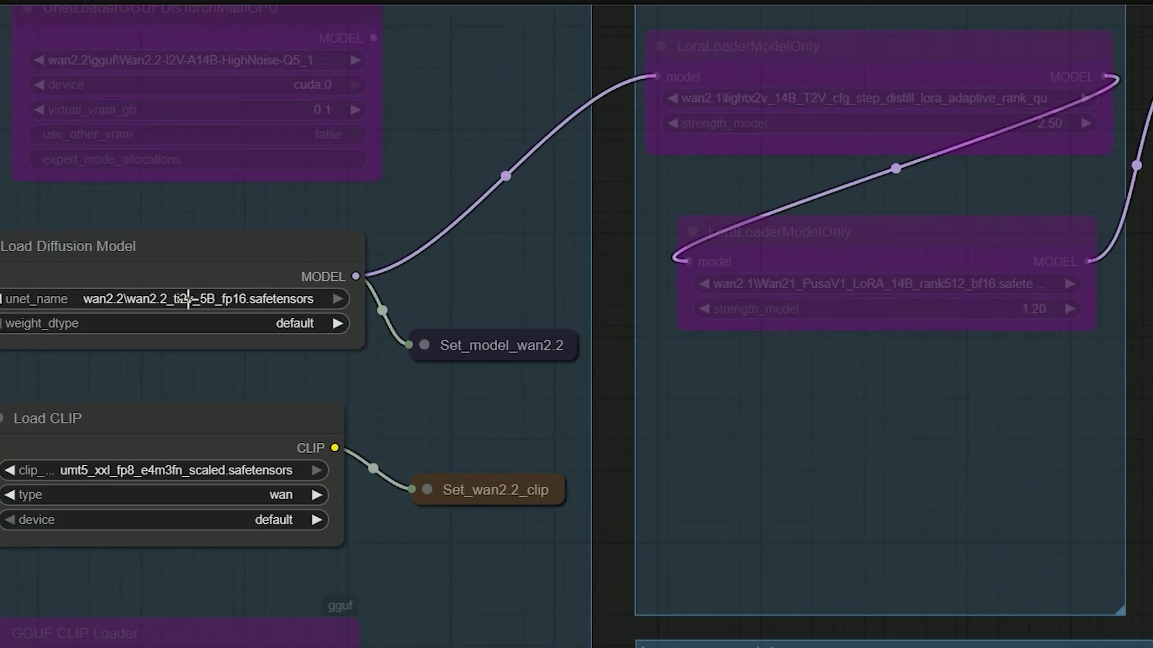
{"action": "scroll", "coordinate": [216, 307], "scroll_direction": "down", "scroll_amount": 7}
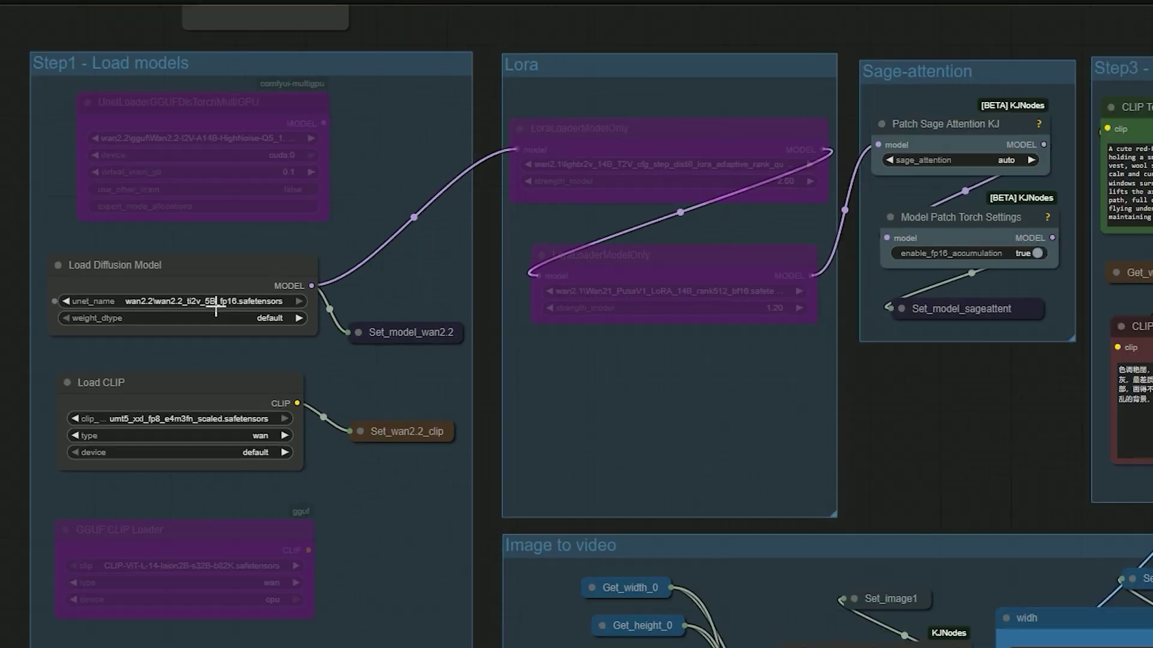
{"action": "left_click_drag", "start_coordinate": [728, 406], "coordinate": [318, 303]}
{"action": "scroll", "coordinate": [651, 392], "scroll_direction": "down", "scroll_amount": 2}
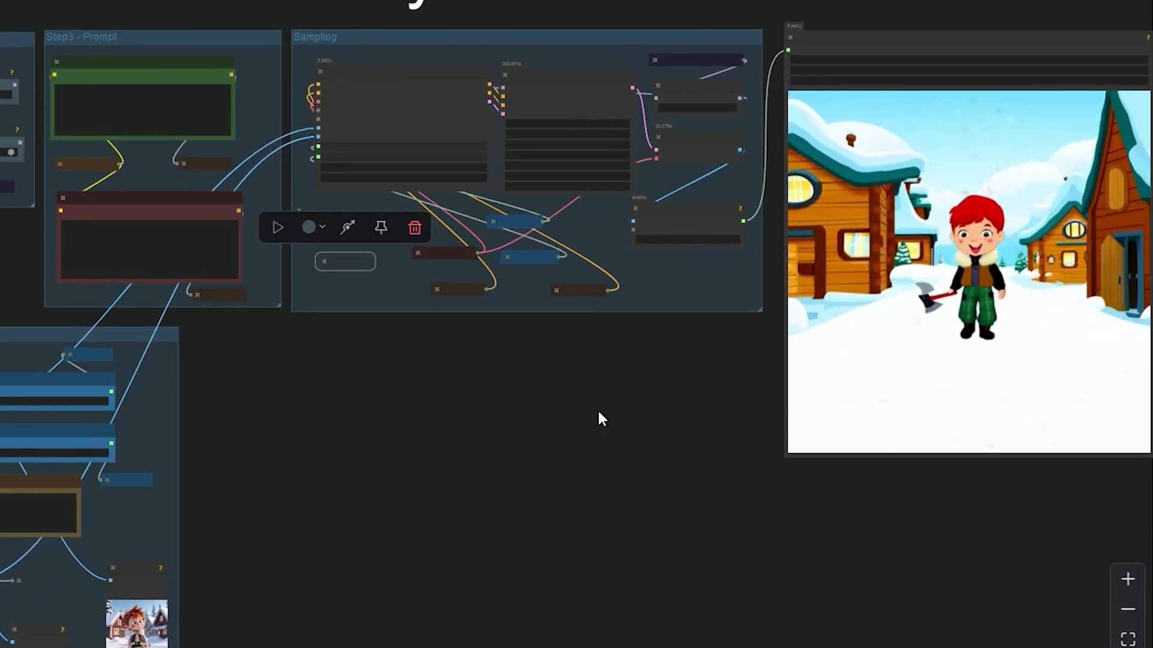
{"action": "left_click_drag", "start_coordinate": [598, 413], "coordinate": [514, 414]}
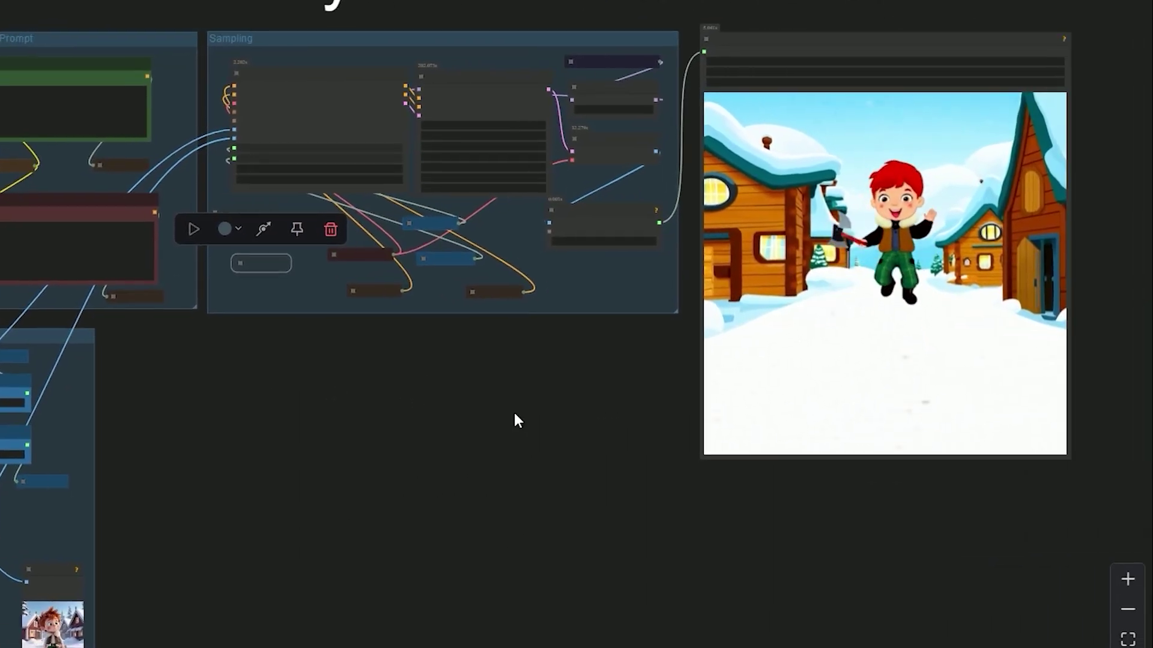
For the axe boy images, set the width value to 640 and edit the height value in the Image to video group
{"action": "scroll", "coordinate": [520, 413], "scroll_direction": "down", "scroll_amount": 2}
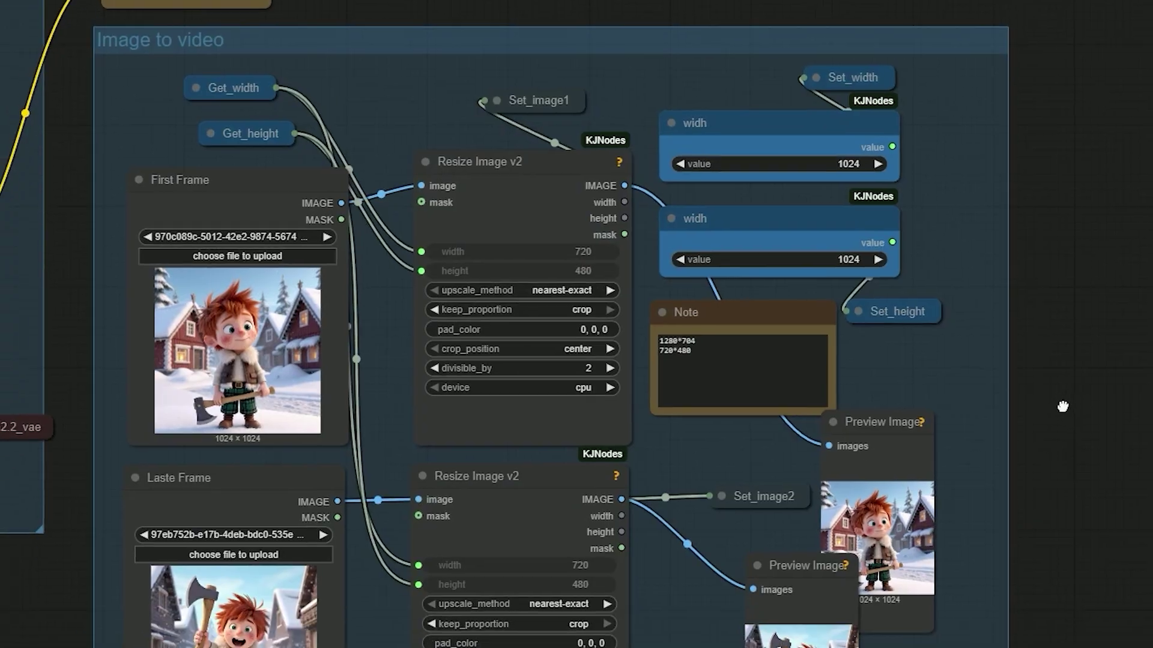
{"action": "left_click_drag", "start_coordinate": [1064, 404], "coordinate": [1058, 414]}
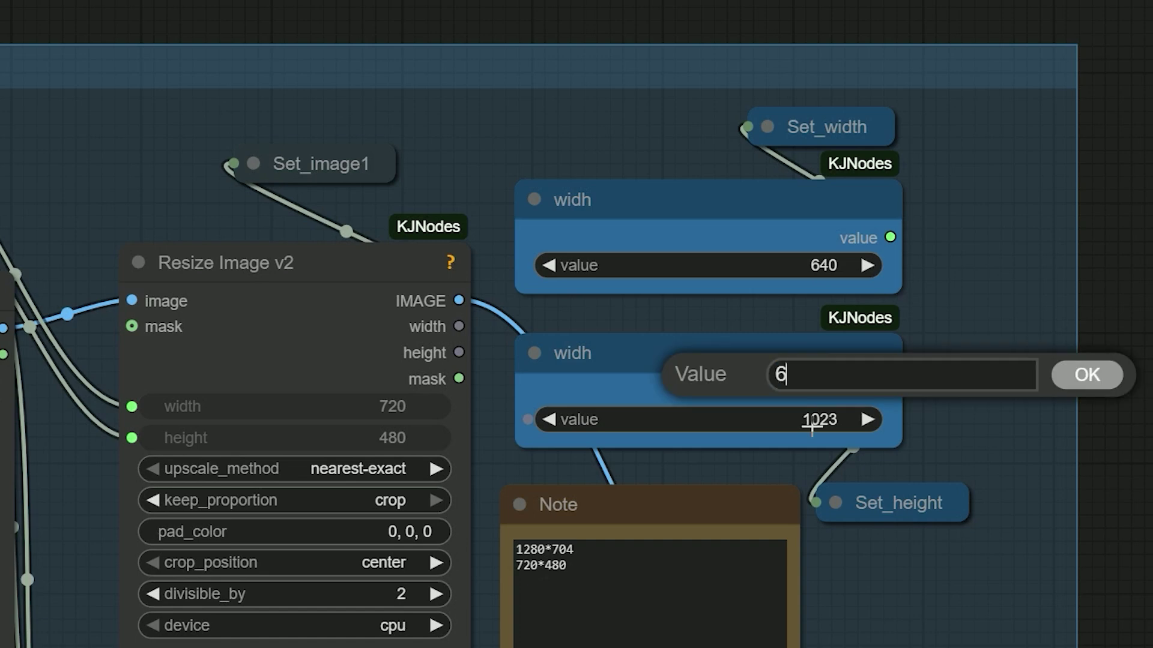
{"action": "left_click", "coordinate": [1105, 375]}
Edit the video length in the WanFirstLastFrameToVideo node of the Sampling group
{"action": "scroll", "coordinate": [1140, 300], "scroll_direction": "down", "scroll_amount": 4}
{"action": "left_click_drag", "start_coordinate": [1144, 141], "coordinate": [826, 451]}
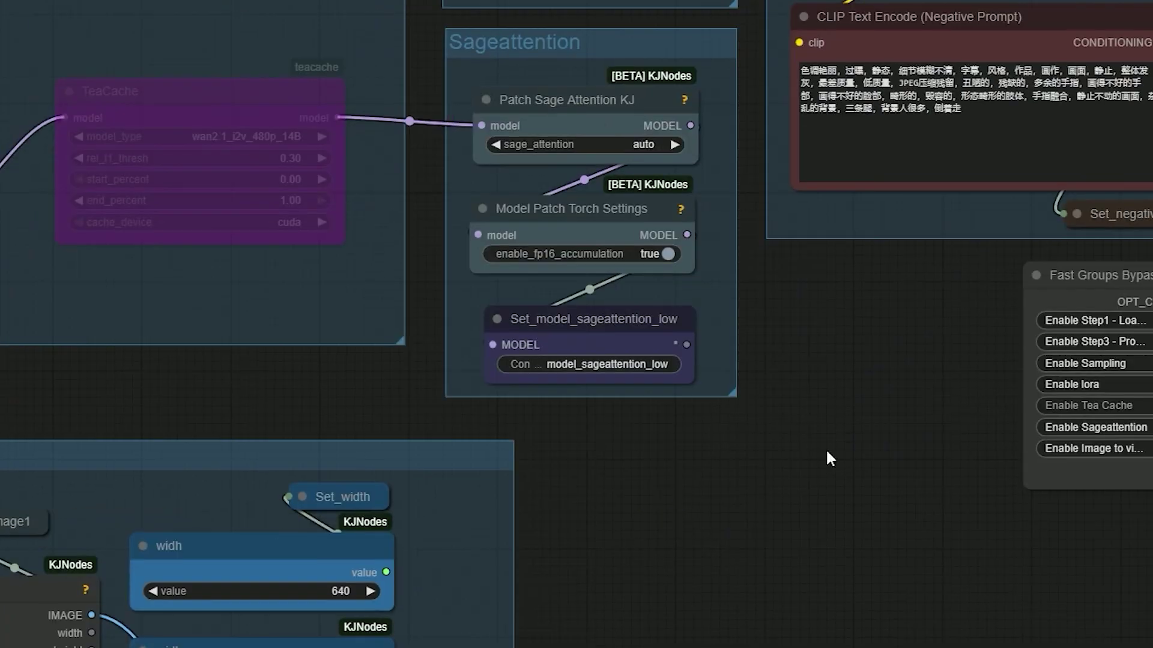
{"action": "left_click_drag", "start_coordinate": [915, 446], "coordinate": [288, 506]}
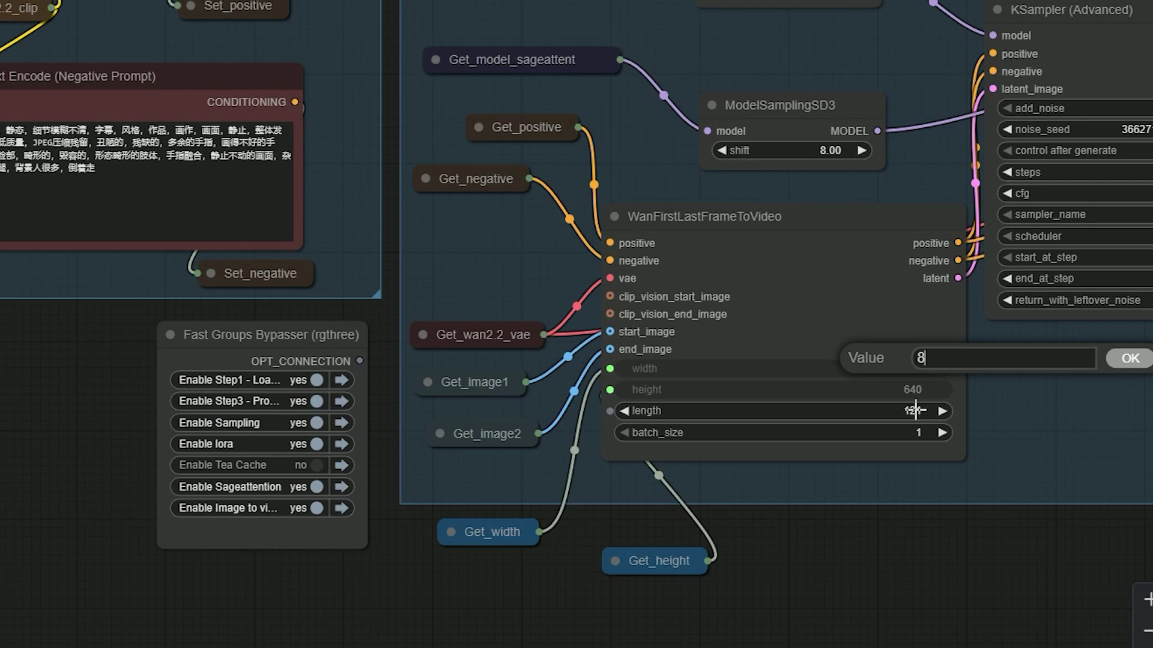
{"action": "left_click", "coordinate": [1140, 364]}
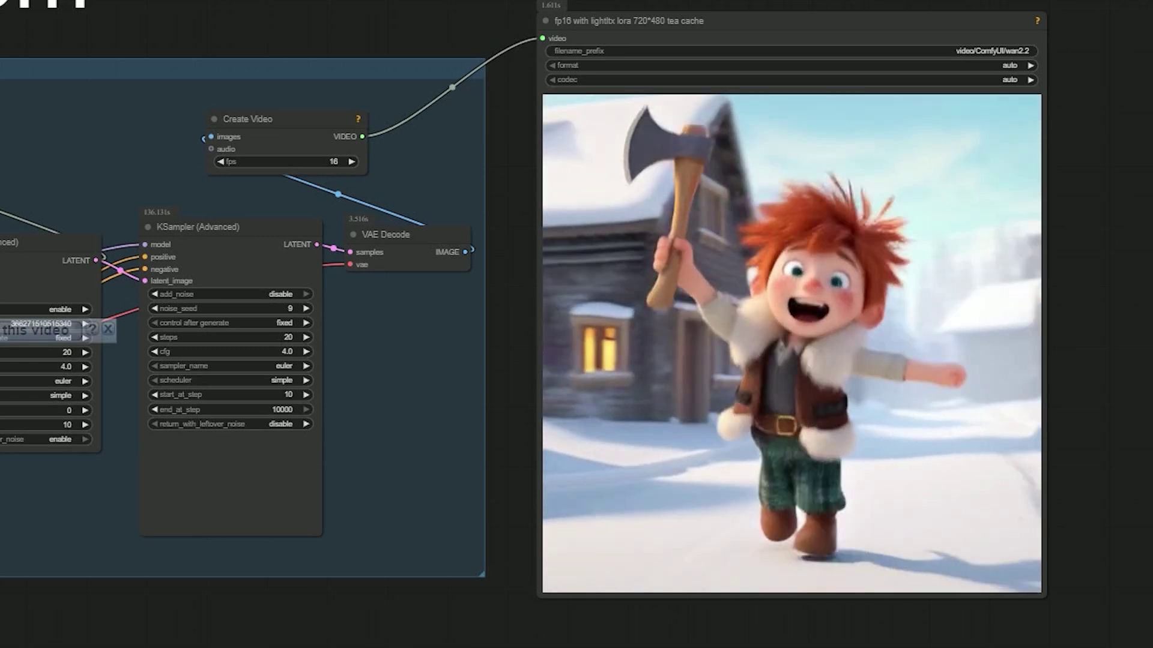
Set the noise seed of the second KSampler (Advanced) node to 0
{"action": "mouse_move", "coordinate": [616, 506]}
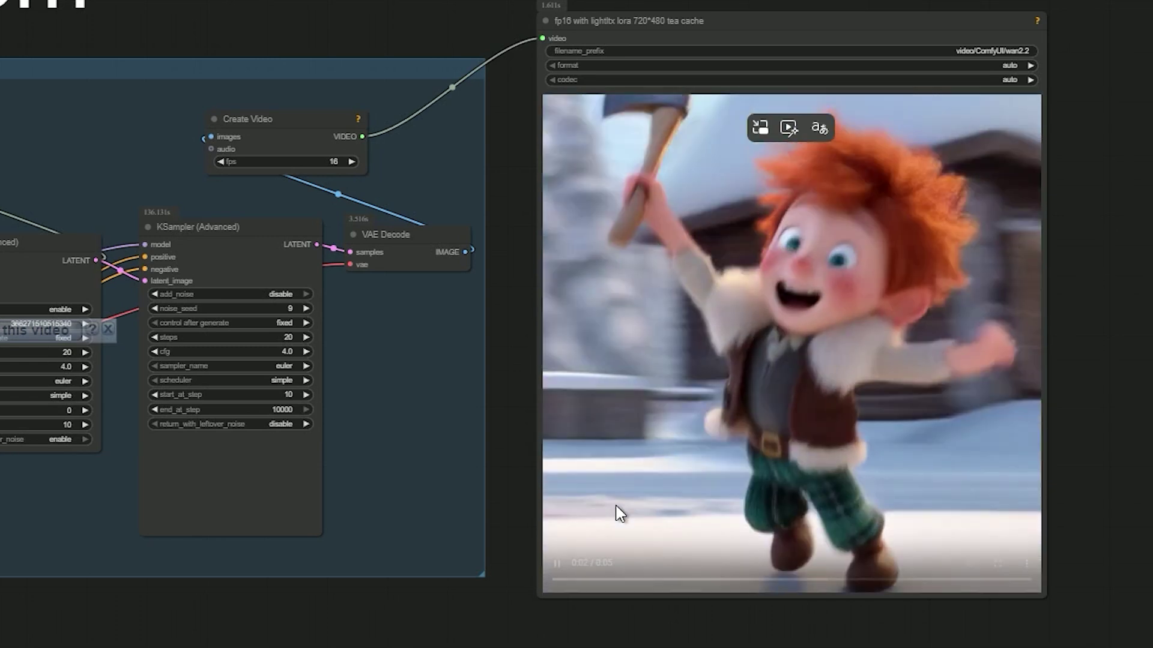
{"action": "left_click", "coordinate": [280, 308]}
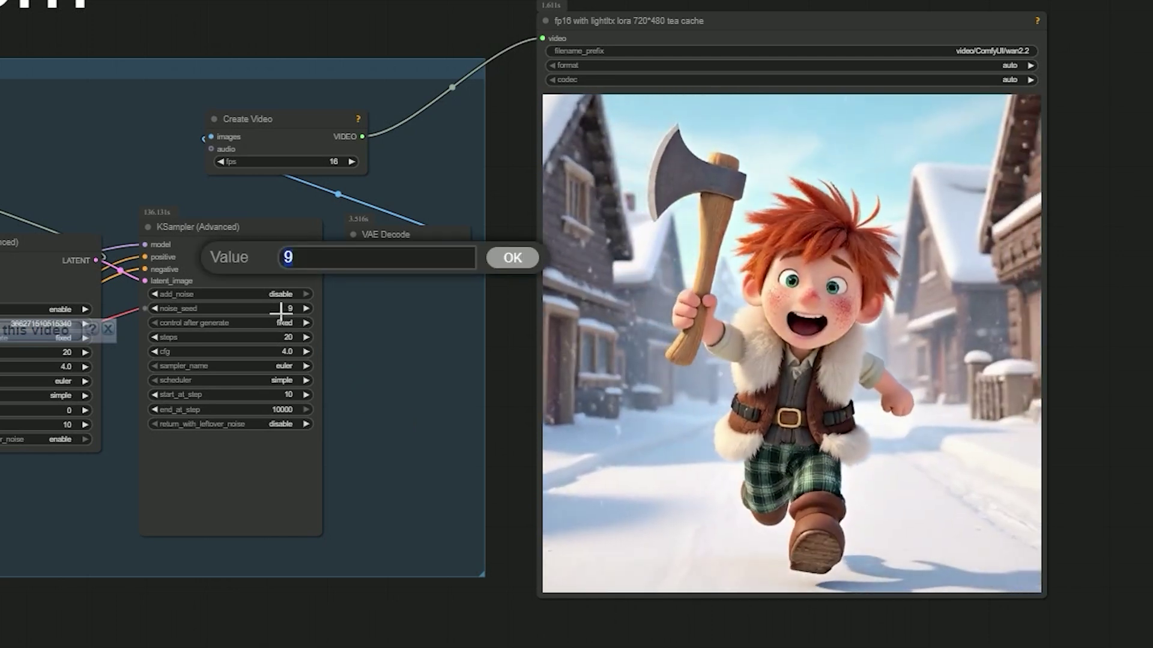
{"action": "type", "text": "0"}
{"action": "key", "text": "Return"}
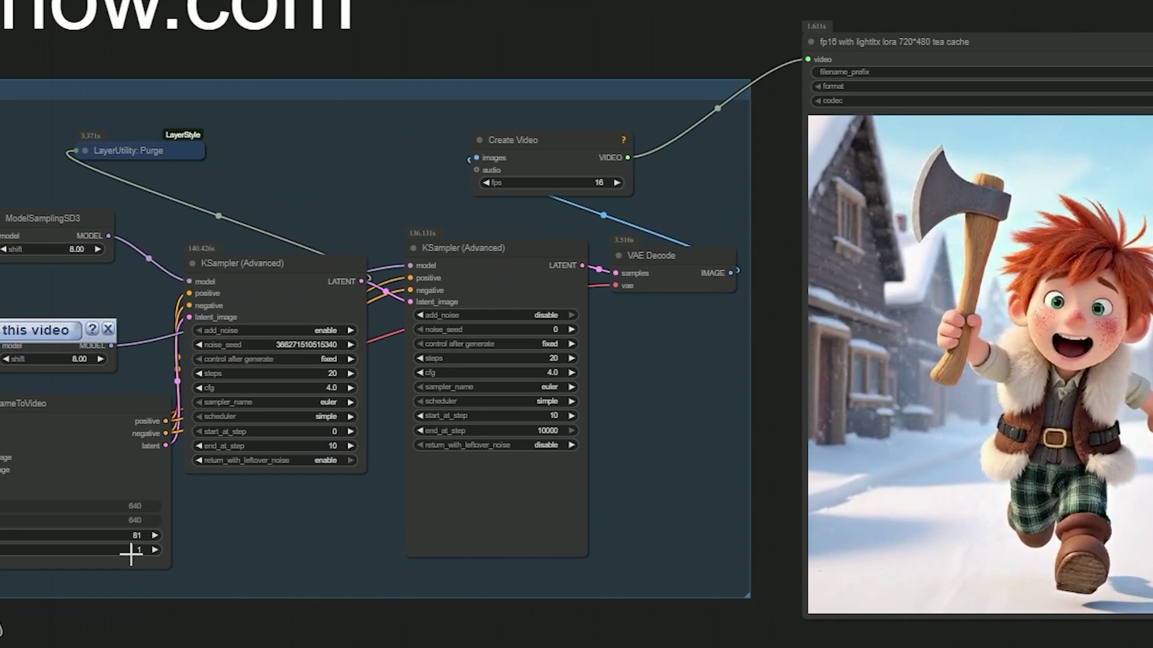
Set the video length to 121 in the first-last-frame node and the Create Video frame rate to 24 fps
{"action": "left_click", "coordinate": [138, 534]}
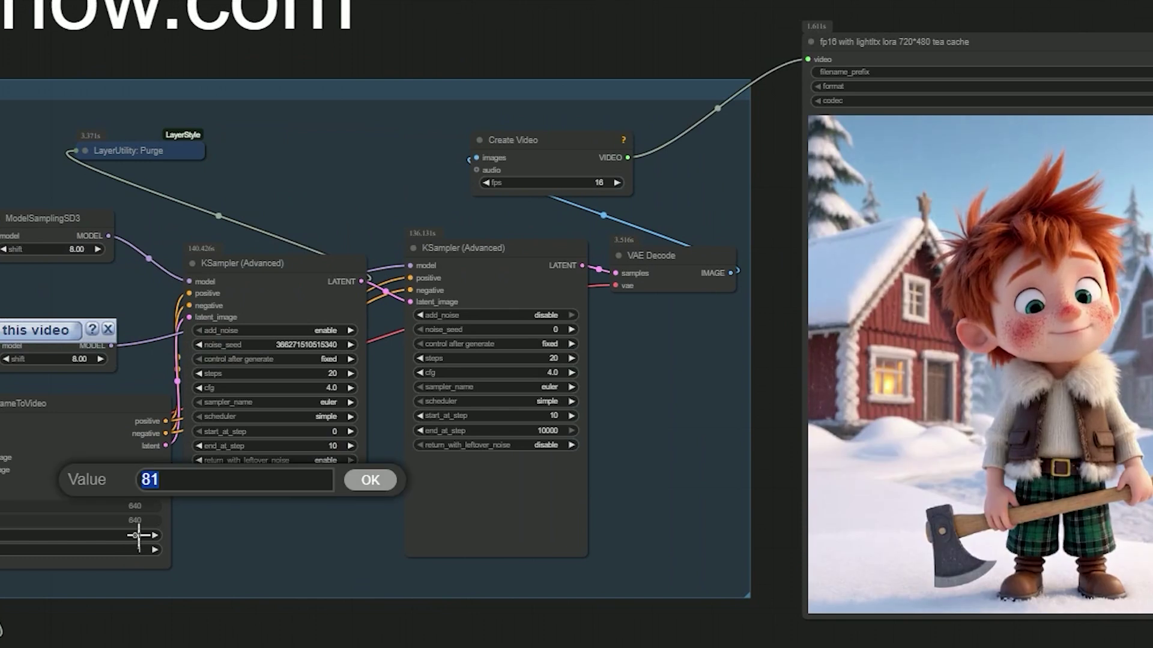
{"action": "type", "text": "121"}
{"action": "key", "text": "Return"}
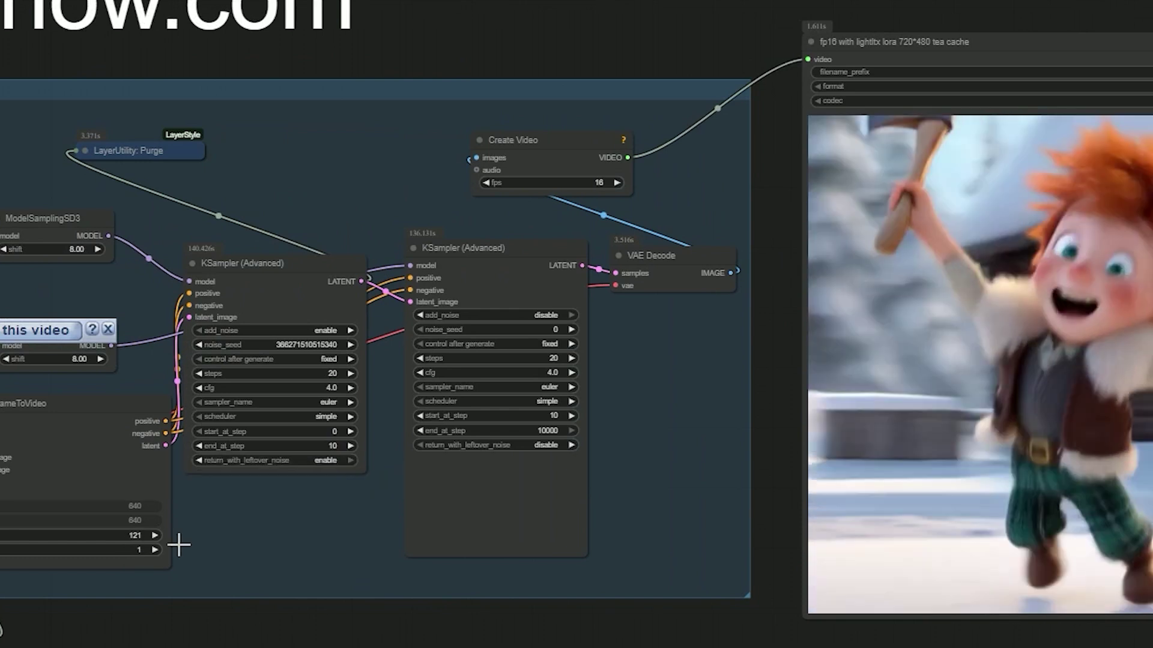
{"action": "left_click", "coordinate": [590, 181]}
{"action": "type", "text": "24"}
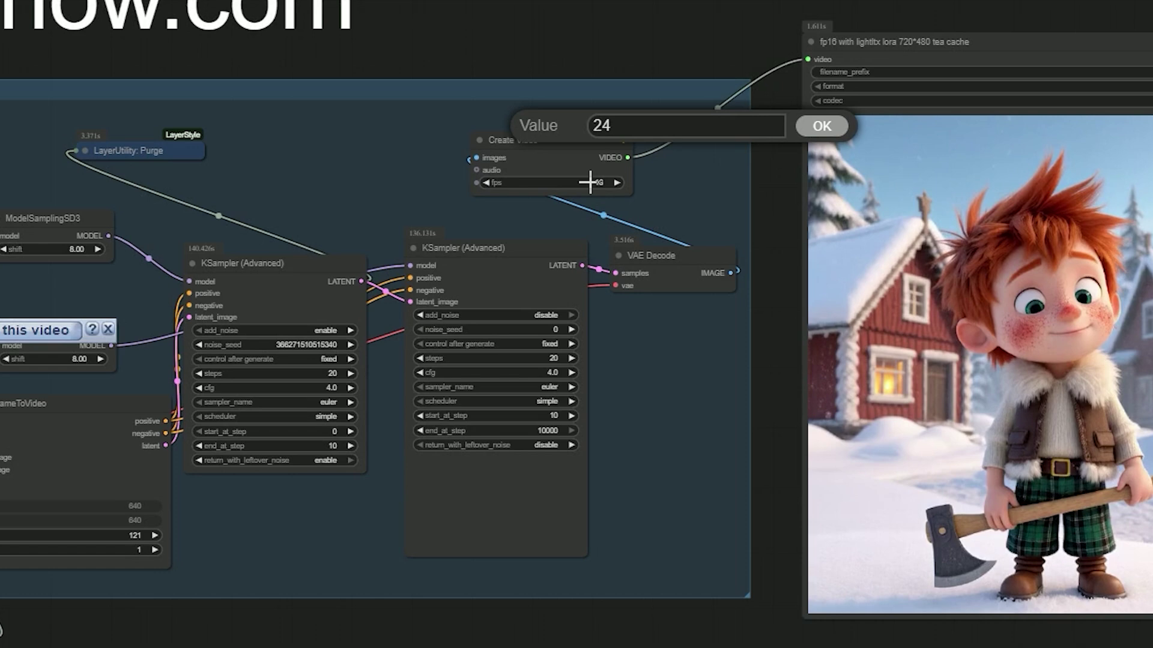
{"action": "key", "text": "Return"}
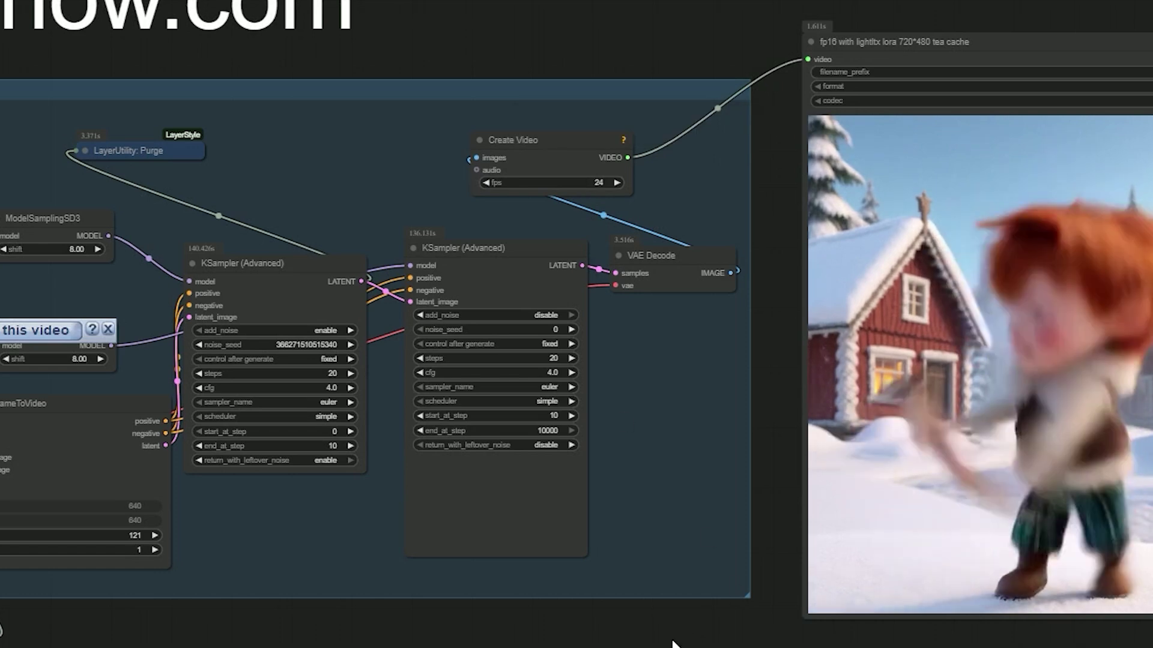
Inspect the two lightx2v LoraLoaderModelOnly nodes connected to the high-noise and low-noise fp16 models
{"action": "right_click", "coordinate": [661, 641]}
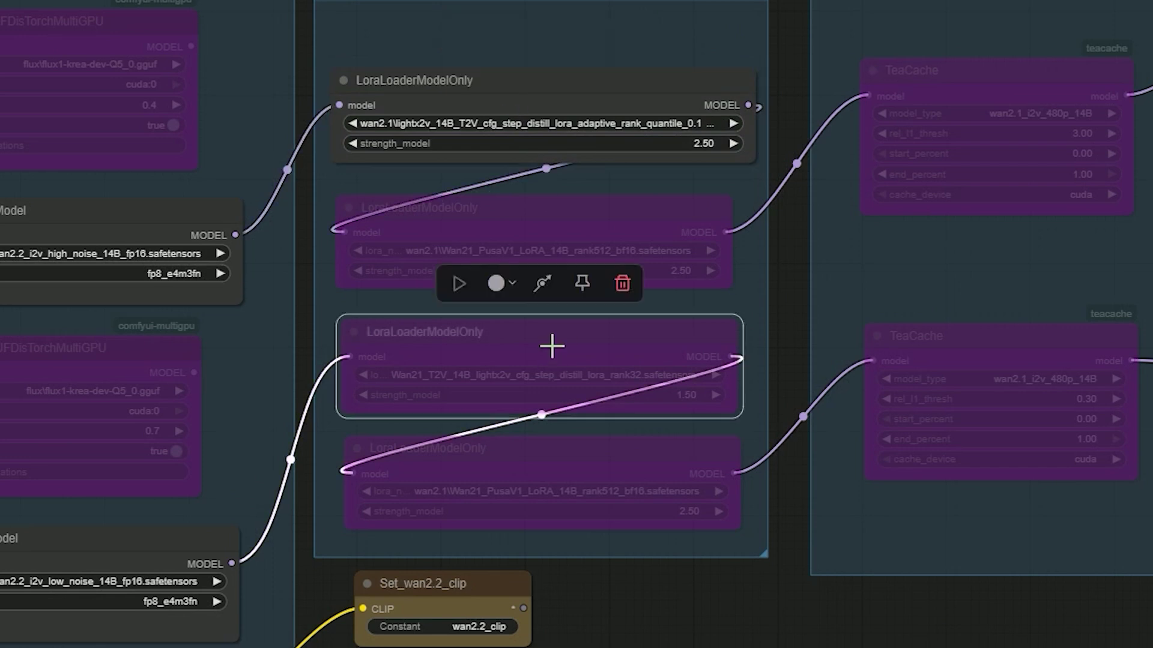
{"action": "left_click", "coordinate": [565, 99]}
{"action": "left_click", "coordinate": [573, 343]}
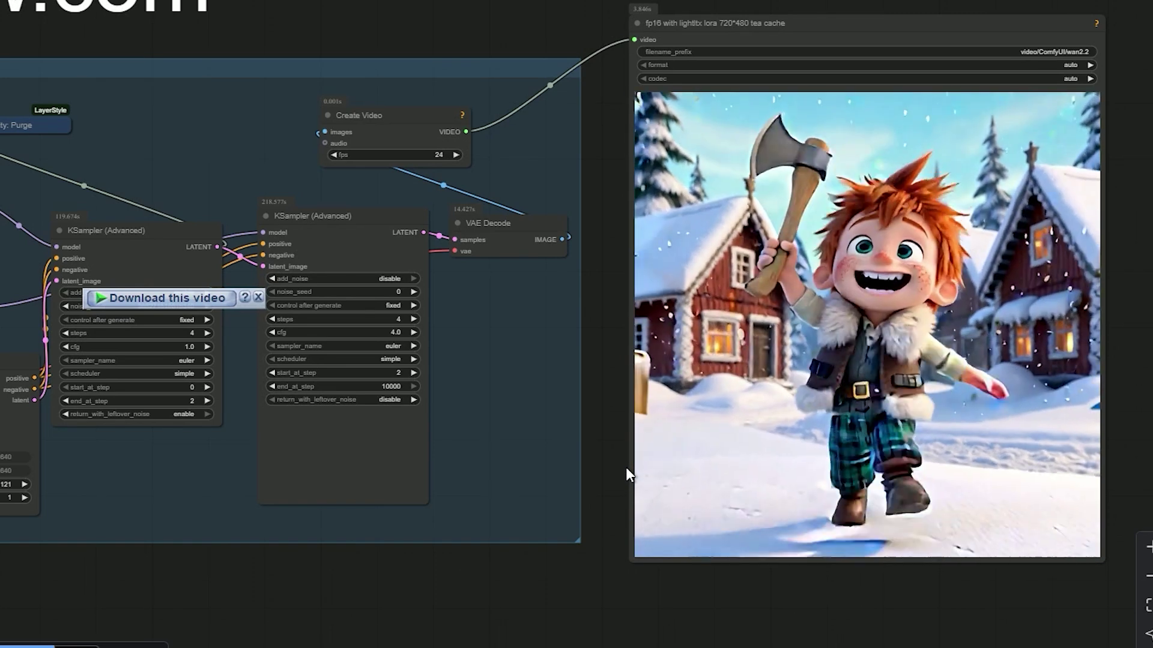
Examine the new axe boy video in the output node up close, checking the face, hands, axe and background
{"action": "mouse_move", "coordinate": [944, 451]}
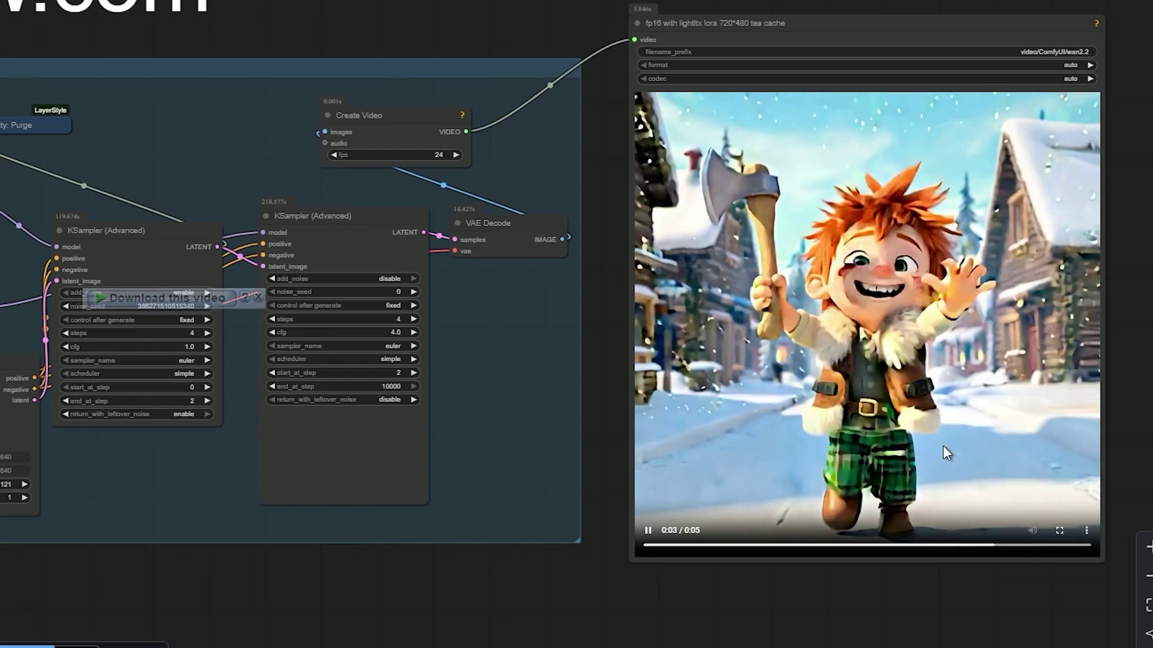
{"action": "left_click_drag", "start_coordinate": [1138, 332], "coordinate": [1037, 331]}
{"action": "scroll", "coordinate": [922, 451], "scroll_direction": "up", "scroll_amount": 4}
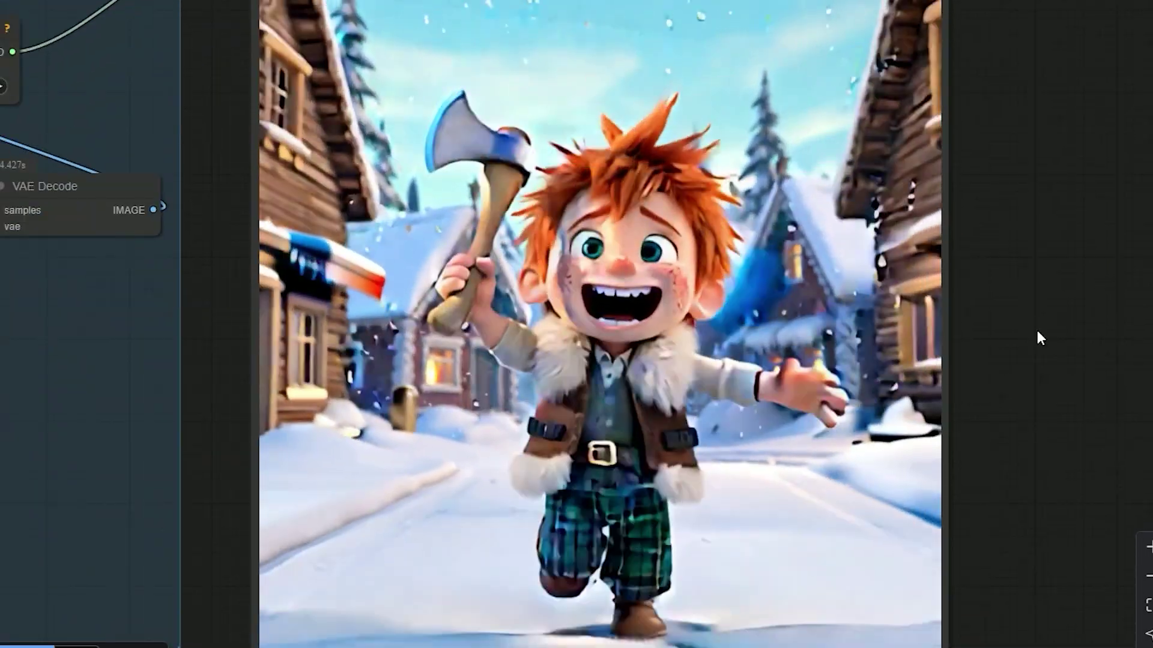